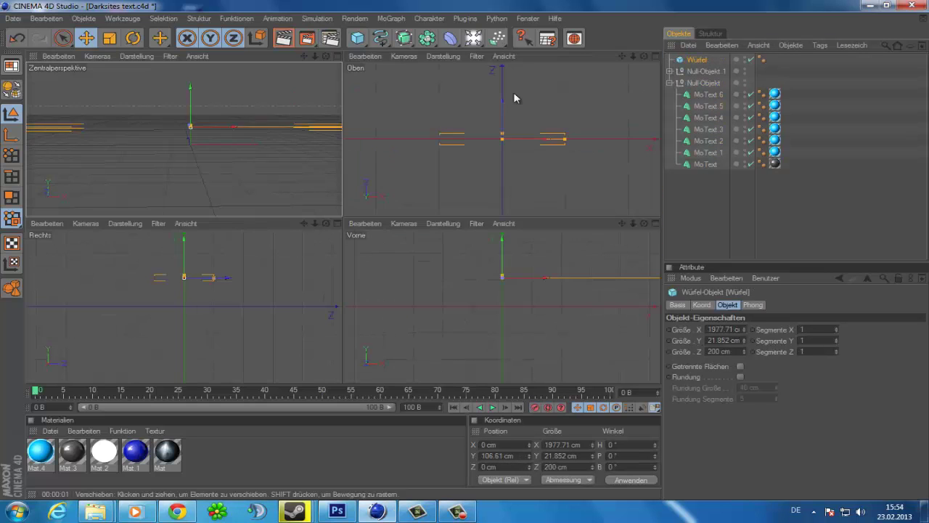
# Move the slab about 107 cm along Z and place a copy above the DARKSITES text.
pyautogui.moveTo(211, 282); pyautogui.dragTo(344, 254)
pyautogui.moveTo(243, 294); pyautogui.dragTo(235, 290)
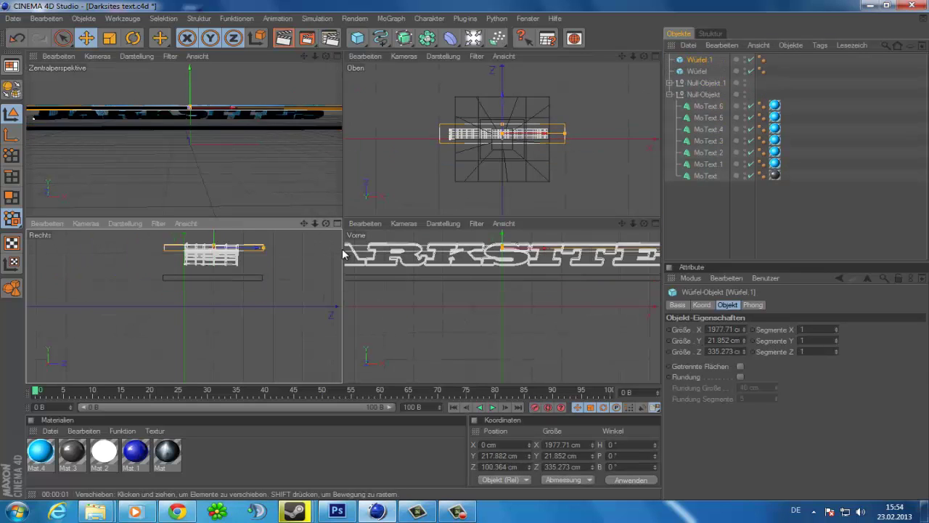
pyautogui.middleClick(242, 79)
pyautogui.click(285, 39)
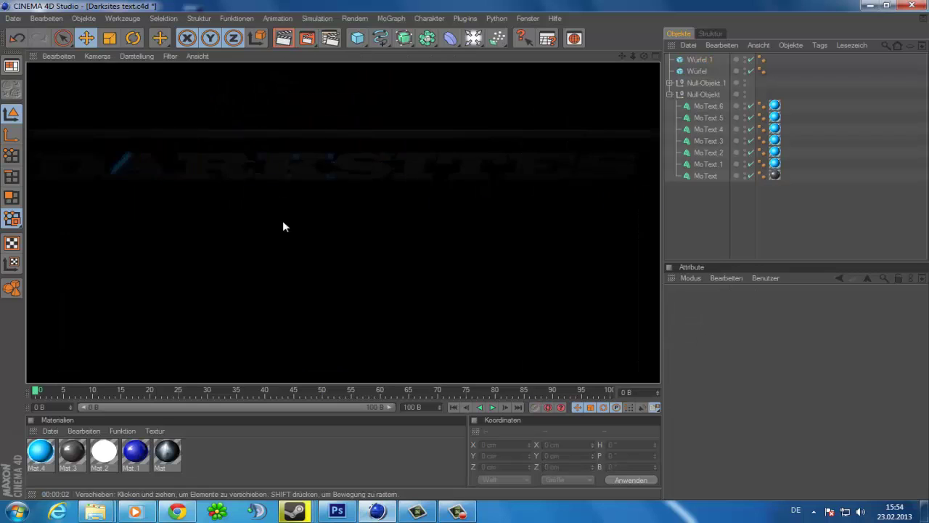
# Apply the light blue Mat.4 material to both slabs.
pyautogui.middleClick(609, 92)
pyautogui.middleClick(292, 80)
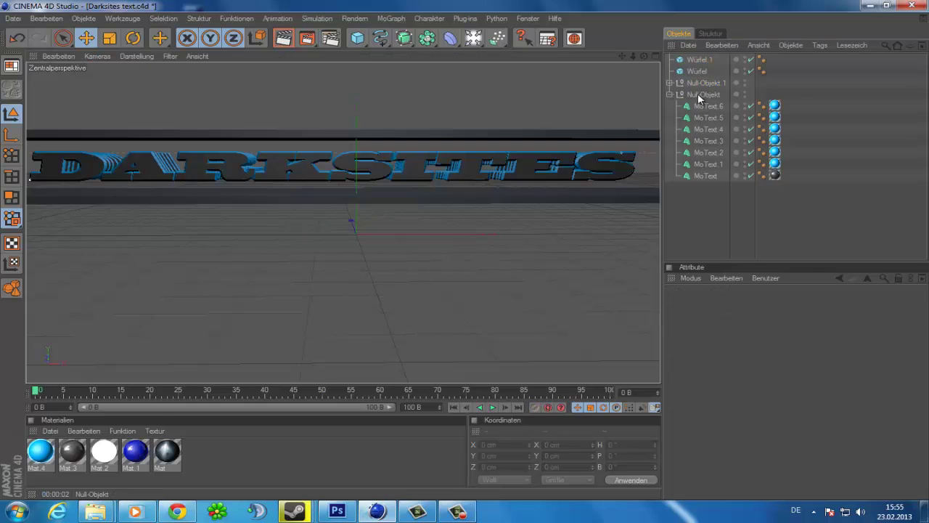
pyautogui.middleClick(291, 73)
pyautogui.middleClick(326, 72)
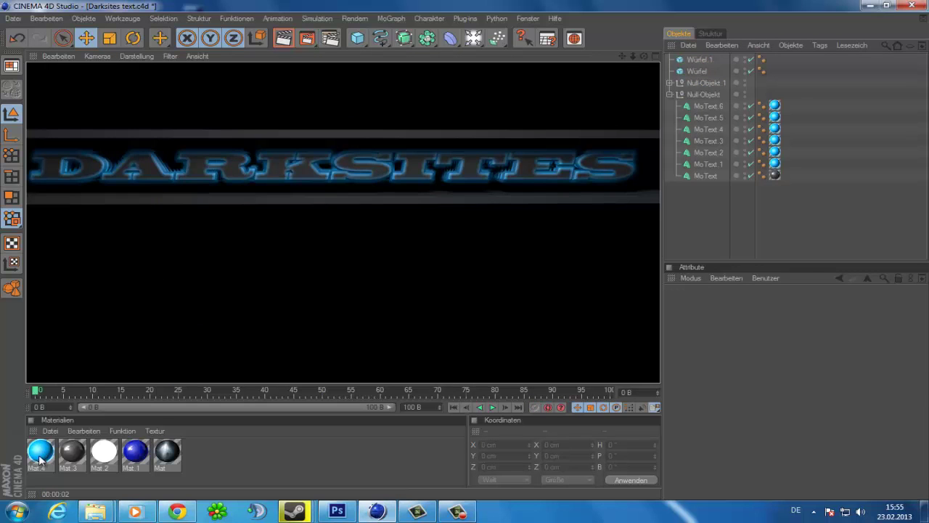
pyautogui.moveTo(40, 457); pyautogui.dragTo(342, 192)
pyautogui.click(283, 38)
# Add a new cube and scale it into a wide, flat backdrop strip.
pyautogui.click(357, 38)
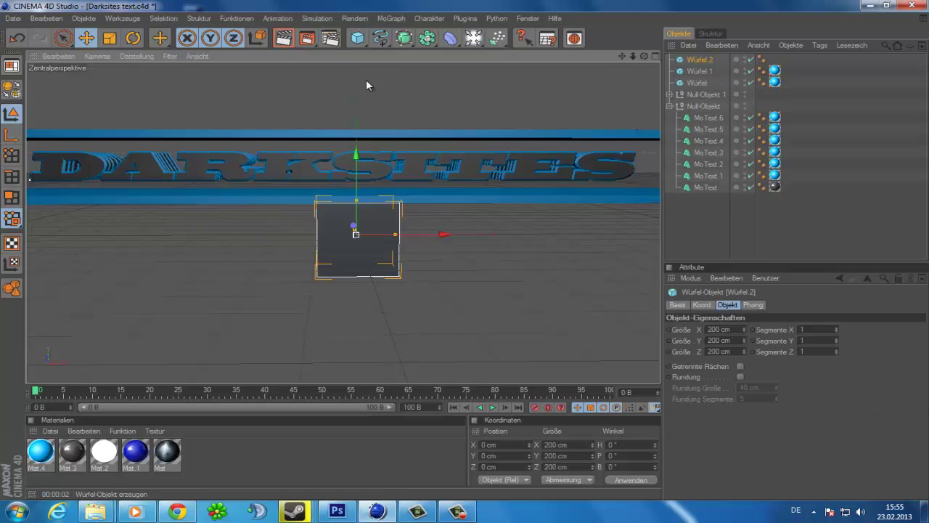
pyautogui.middleClick(365, 86)
pyautogui.moveTo(210, 149); pyautogui.dragTo(297, 285)
pyautogui.moveTo(181, 298)
pyautogui.mouseDown()
pyautogui.moveTo(252, 296)
pyautogui.moveTo(249, 259)
pyautogui.mouseUp()
pyautogui.click(201, 290)
pyautogui.middleClick(265, 125)
pyautogui.hotkey('ctrl', 'r')
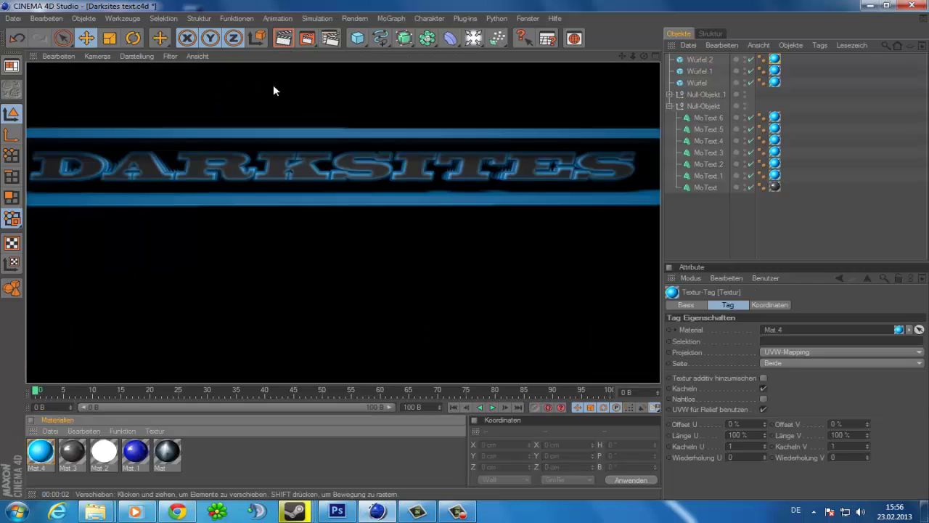
# Add a light with 30% intensity and preview the render.
pyautogui.click(451, 38)
pyautogui.click(815, 382)
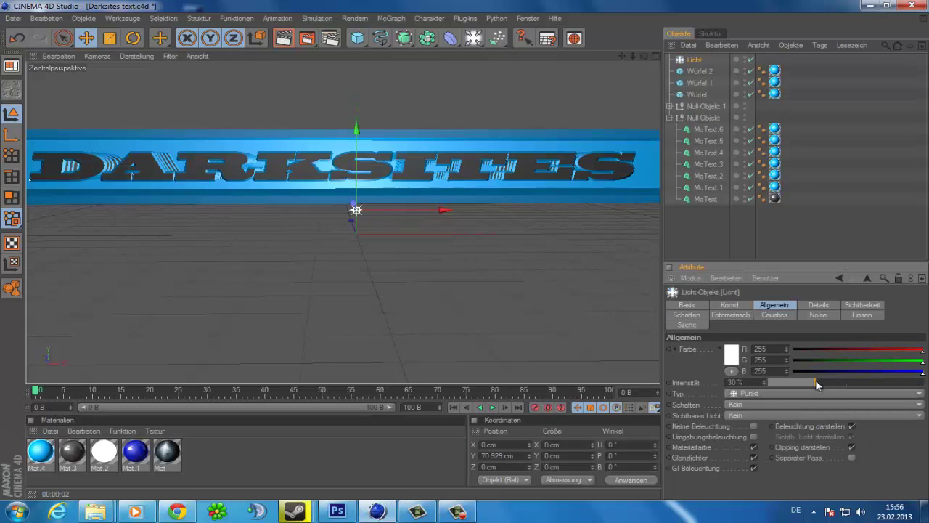
pyautogui.hotkey('ctrl', 'r')
pyautogui.click(307, 112)
# Set the render output to Banner Darksites.png and render the banner to the Picture Viewer.
pyautogui.hotkey('ctrl', 'b')
pyautogui.click(147, 53)
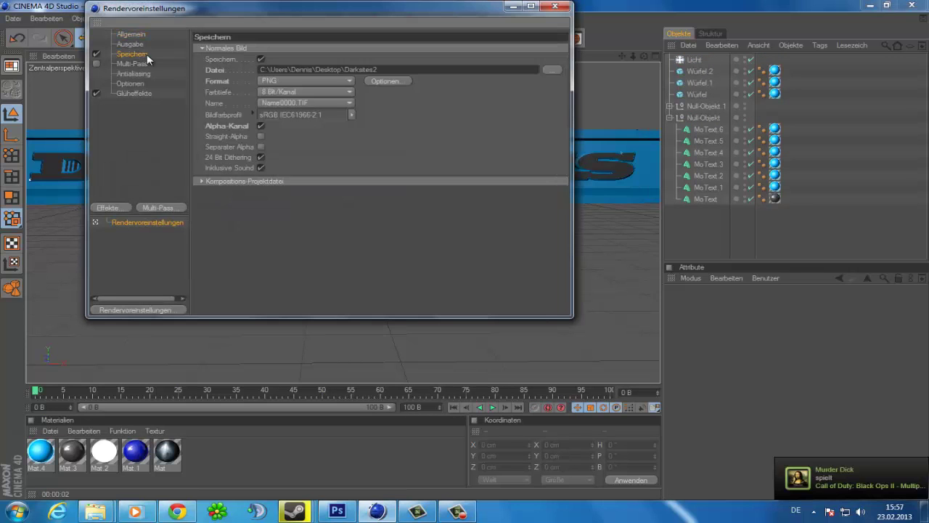
pyautogui.doubleClick(363, 69)
pyautogui.press('BackSpace')
pyautogui.click(554, 5)
pyautogui.click(307, 38)
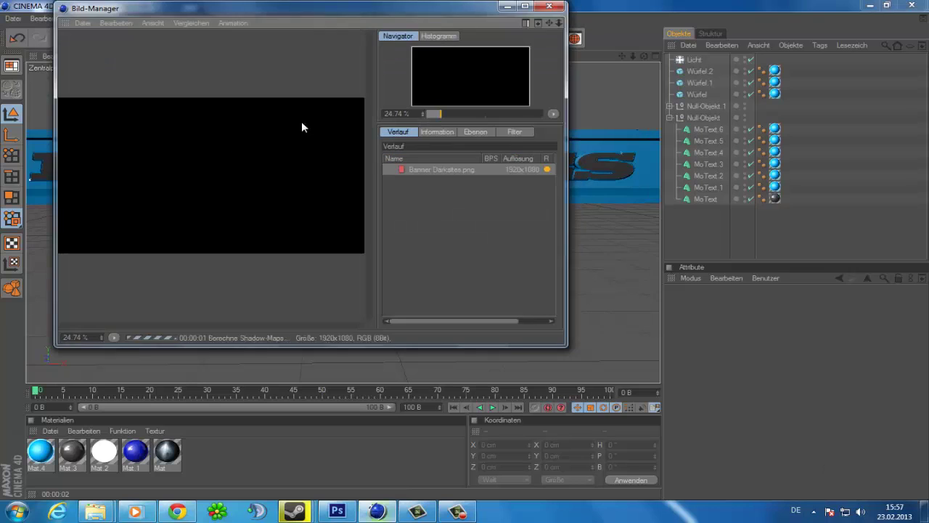
pyautogui.click(553, 7)
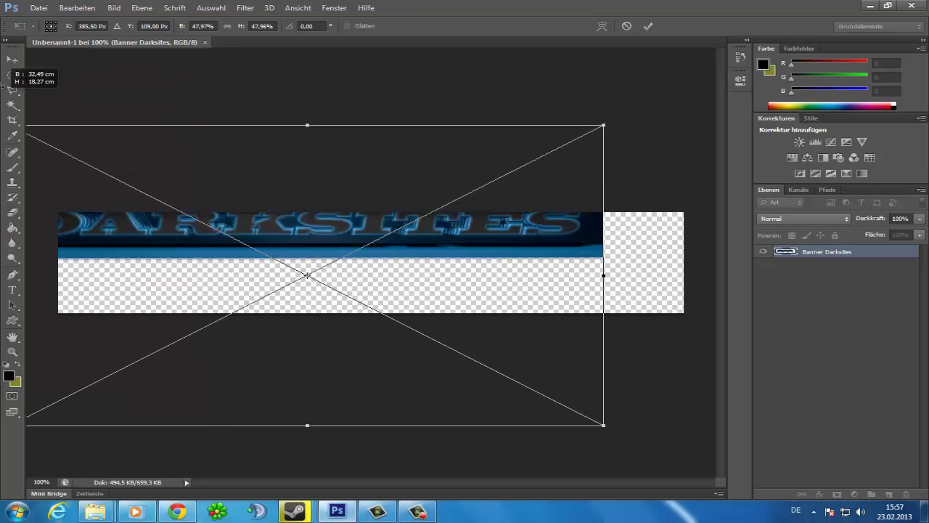
# Free-transform the placed banner to span the full canvas width and commit.
pyautogui.moveTo(22, 91); pyautogui.dragTo(69, 116)
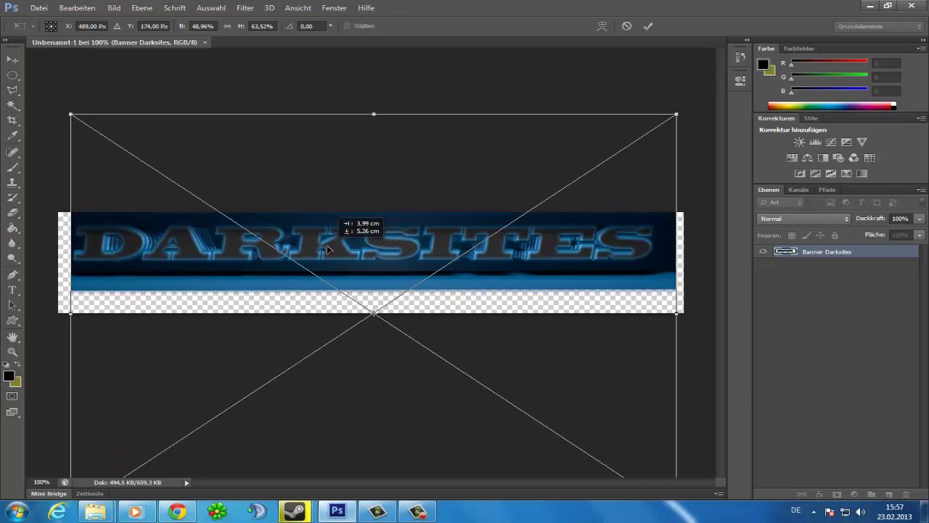
pyautogui.moveTo(363, 232); pyautogui.dragTo(360, 251)
pyautogui.moveTo(371, 125); pyautogui.dragTo(371, 128)
pyautogui.moveTo(339, 251); pyautogui.dragTo(348, 210)
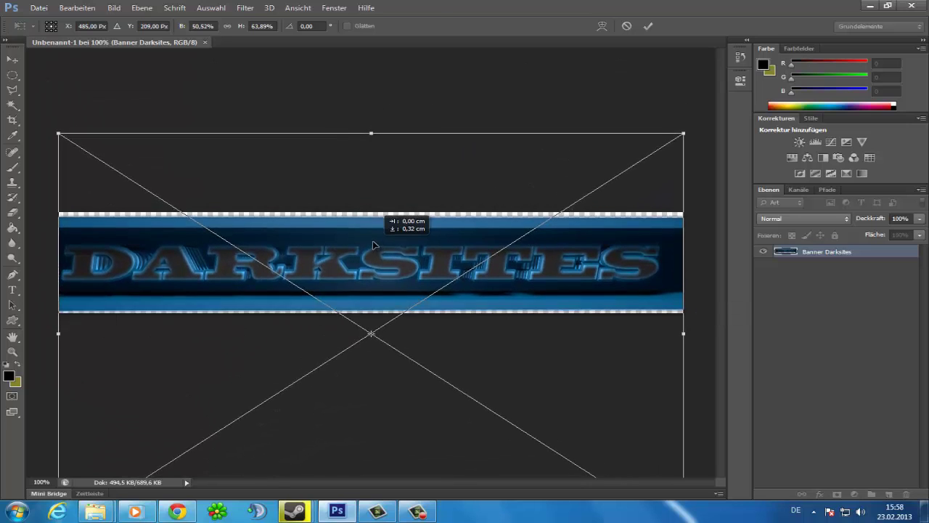
pyautogui.press('Return')
# Create a new layer below the banner and fill it with black using the Paint Bucket.
pyautogui.press('b')
pyautogui.hotkey('ctrl', 'shift', 'alt', 'n')
pyautogui.hotkey('ctrl', '[')
pyautogui.press('g')
pyautogui.click(195, 255)
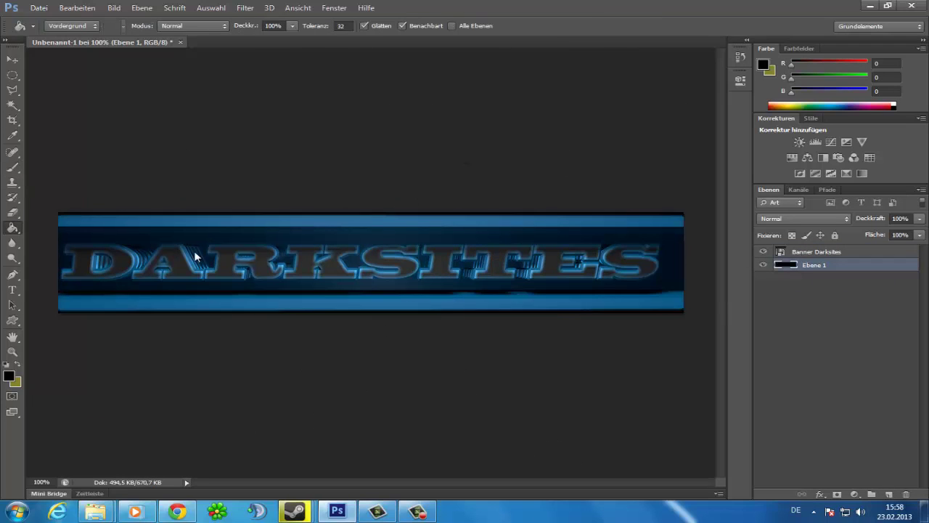
# Add the FACEBOOK and DESIGNER labels along the banner's top strip.
pyautogui.click(129, 215)
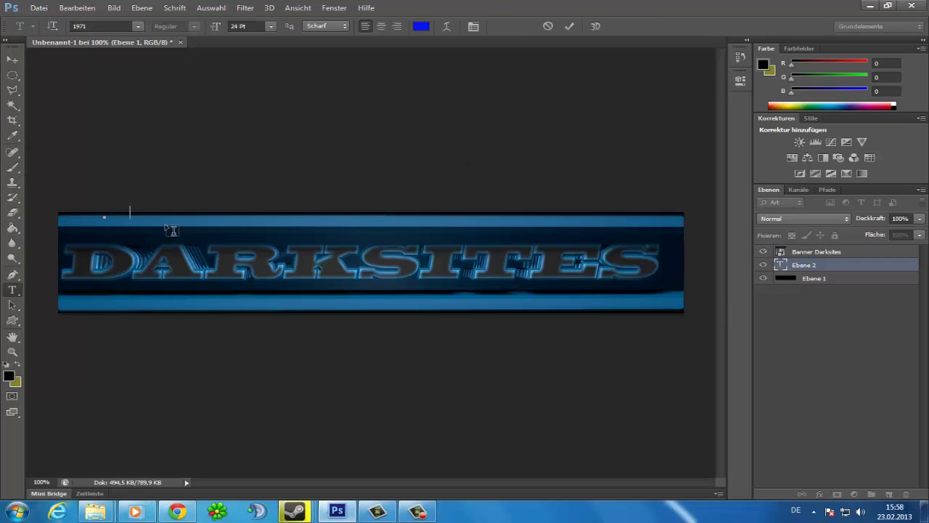
pyautogui.write('Facebook')
pyautogui.hotkey('ctrl', 'Return')
pyautogui.press('v')
pyautogui.hotkey('ctrl', ']')
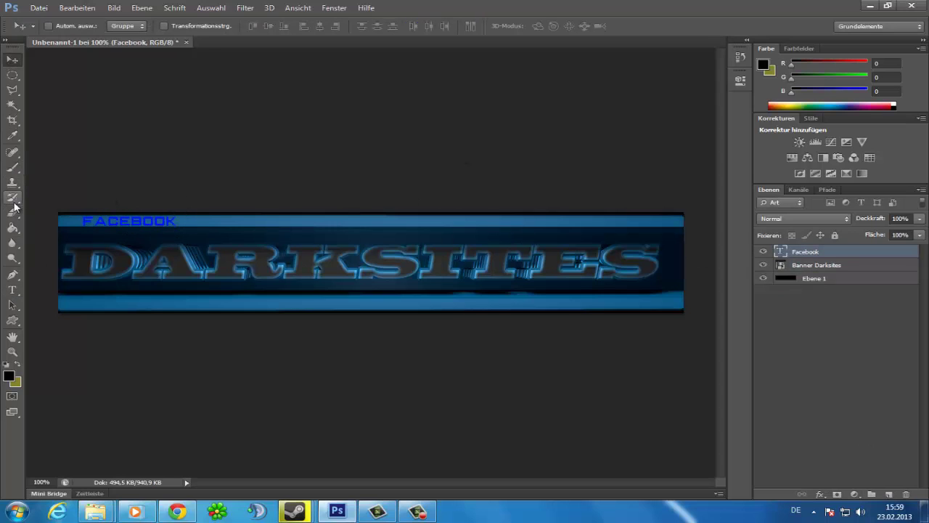
pyautogui.click(12, 290)
pyautogui.click(305, 217)
pyautogui.write('Designer')
pyautogui.hotkey('ctrl', 'Return')
pyautogui.press('v')
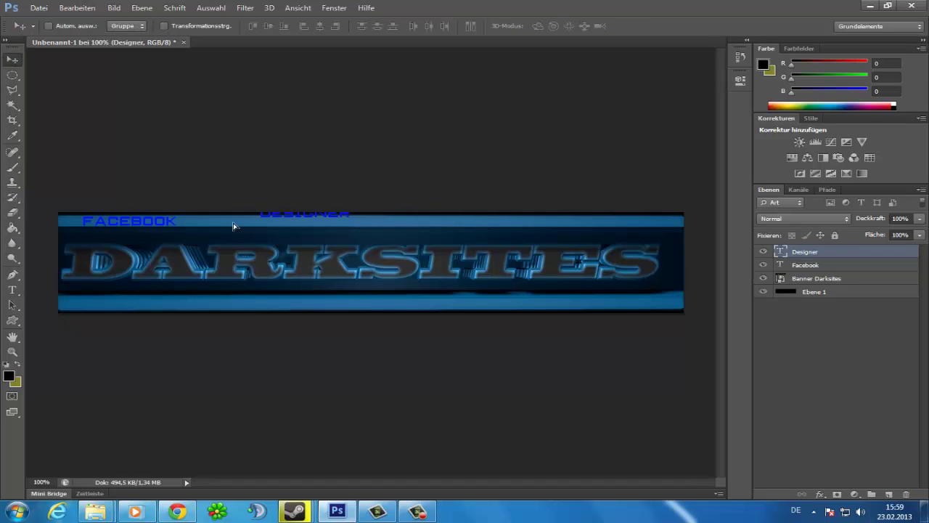
# Add the RPM NETWORK and FACEBOOK PRIV labels and line them up in the top row.
pyautogui.press('t')
pyautogui.click(332, 214)
pyautogui.write('Forum')
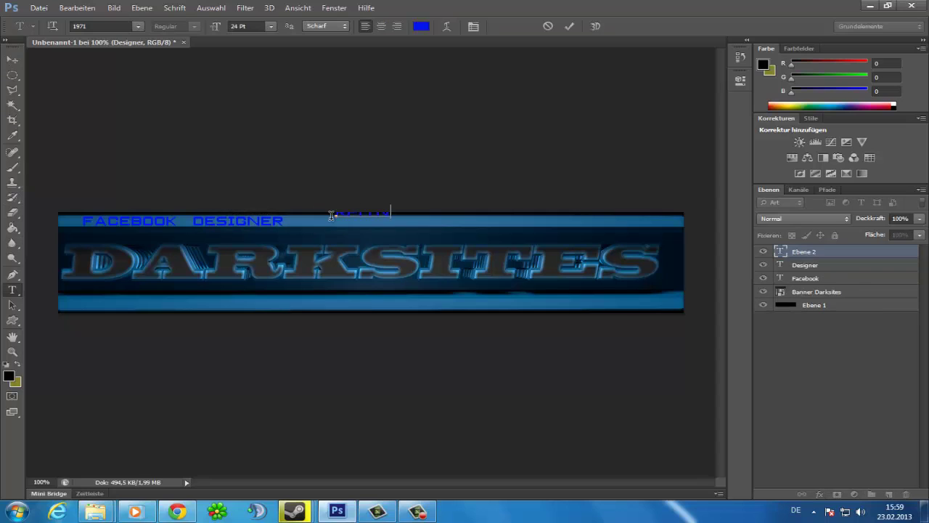
pyautogui.hotkey('ctrl', 'Return')
pyautogui.press('v')
pyautogui.moveTo(367, 220); pyautogui.dragTo(334, 227)
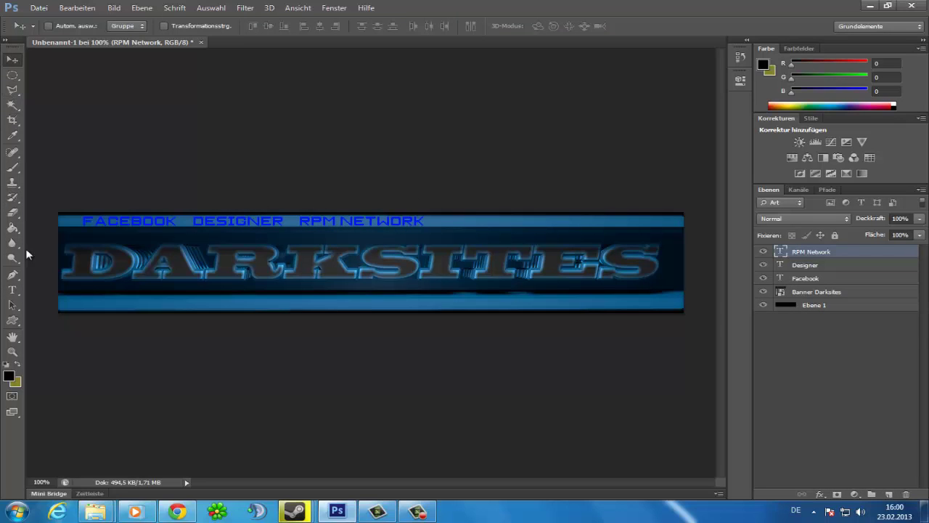
pyautogui.press('t')
pyautogui.hotkey('ctrl', 'Return')
pyautogui.press('v')
pyautogui.moveTo(496, 214); pyautogui.dragTo(487, 226)
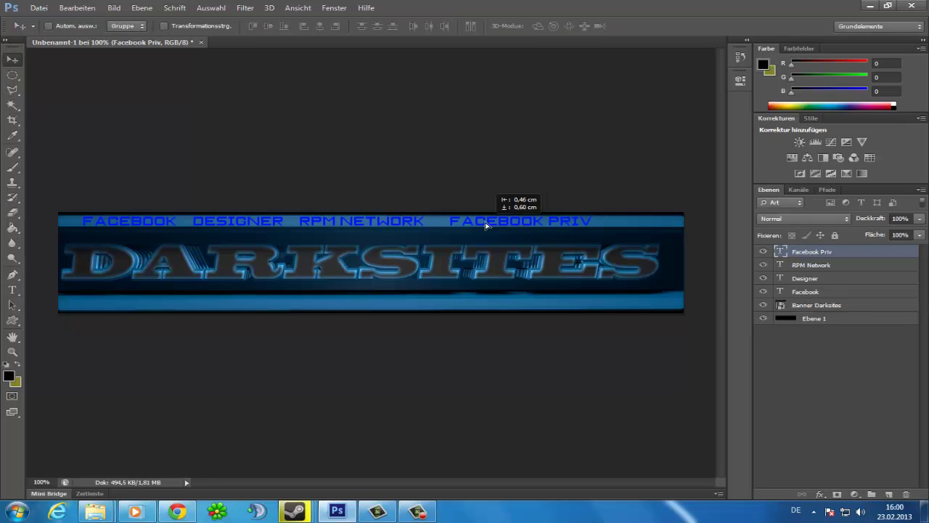
# Add the STEAM and SUBSCRIBE labels at the right end of the top row.
pyautogui.press('t')
pyautogui.click(449, 223)
pyautogui.write('Steam')
pyautogui.hotkey('ctrl', 'Return')
pyautogui.press('v')
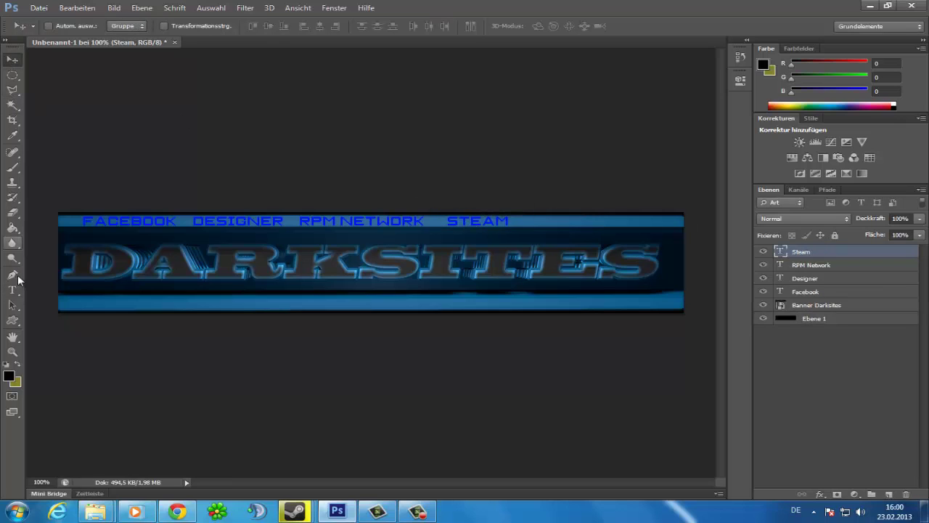
pyautogui.press('t')
pyautogui.click(535, 213)
pyautogui.write('Subscribe')
pyautogui.hotkey('ctrl', 'Return')
pyautogui.press('v')
pyautogui.moveTo(542, 212); pyautogui.dragTo(545, 224)
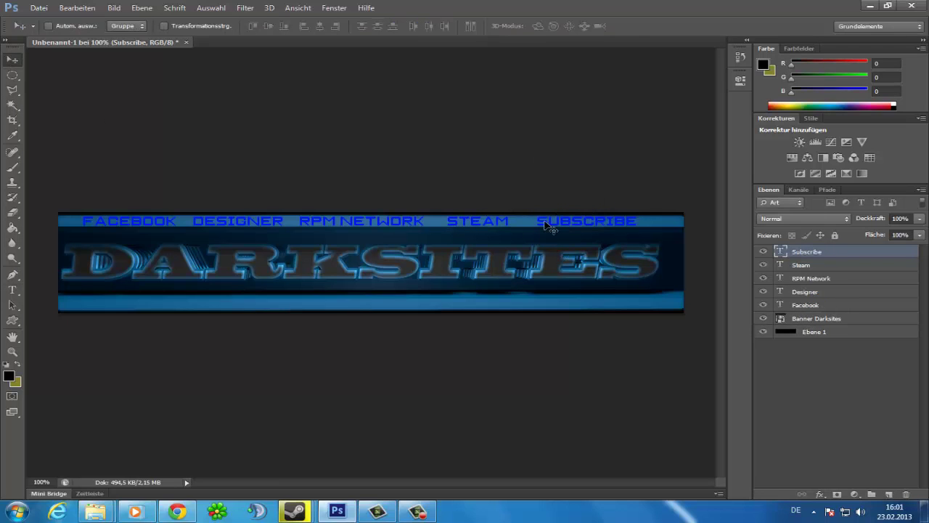
# Add the PARTNER label centred on the bottom strip.
pyautogui.press('t')
pyautogui.click(274, 294)
pyautogui.hotkey('ctrl', 'Return')
pyautogui.press('v')
pyautogui.moveTo(305, 272); pyautogui.dragTo(331, 282)
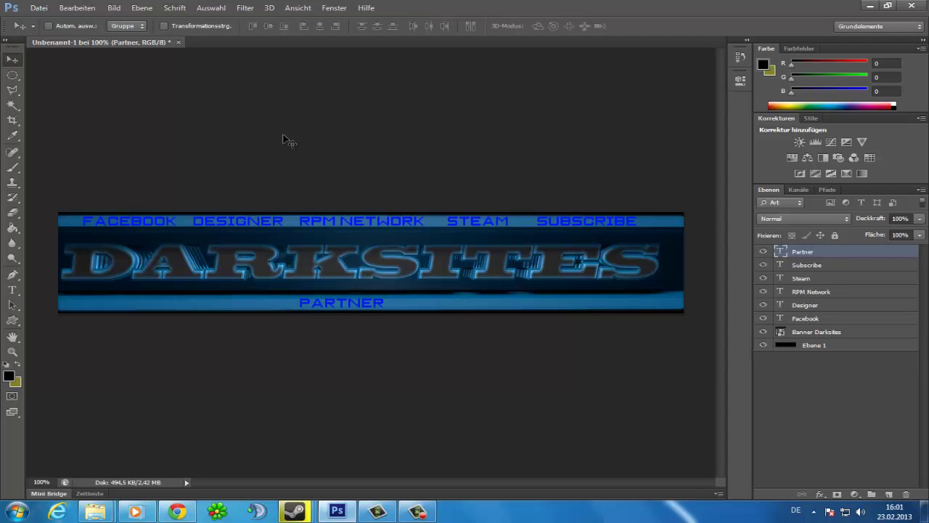
pyautogui.click(830, 265)
# Draw short vertical separator lines with the Line tool between the top-row words.
pyautogui.click(13, 319)
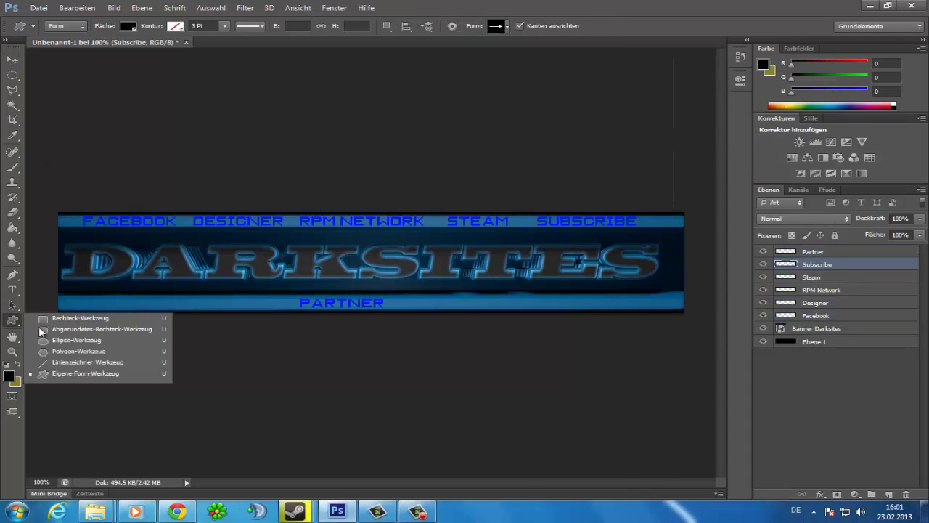
pyautogui.click(66, 366)
pyautogui.scroll(1, 68, 178)
pyautogui.moveTo(67, 178); pyautogui.dragTo(68, 199)
pyautogui.moveTo(272, 178); pyautogui.dragTo(271, 199)
pyautogui.moveTo(478, 178); pyautogui.dragTo(478, 199)
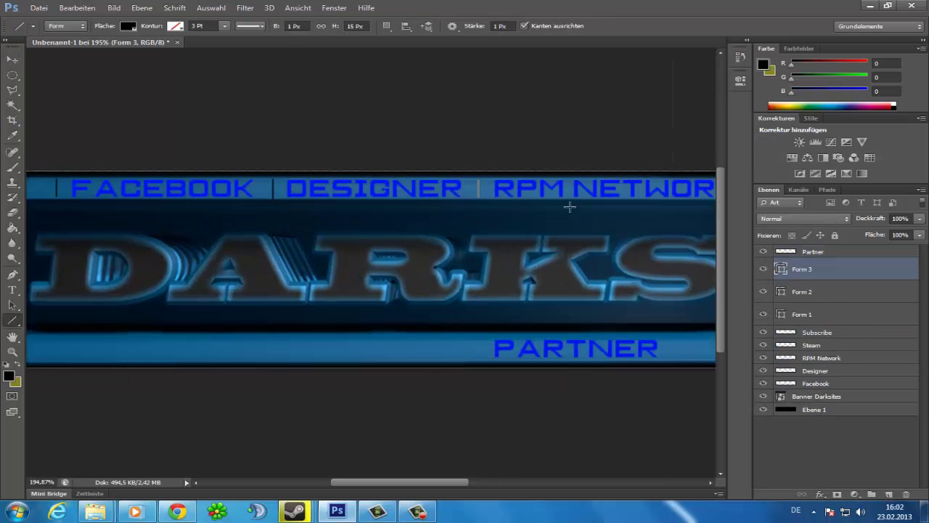
pyautogui.hscroll(3, 537, 178)
pyautogui.moveTo(537, 178); pyautogui.dragTo(537, 202)
# Draw the remaining top-row separators and one beside PARTNER.
pyautogui.hscroll(4, 410, 182)
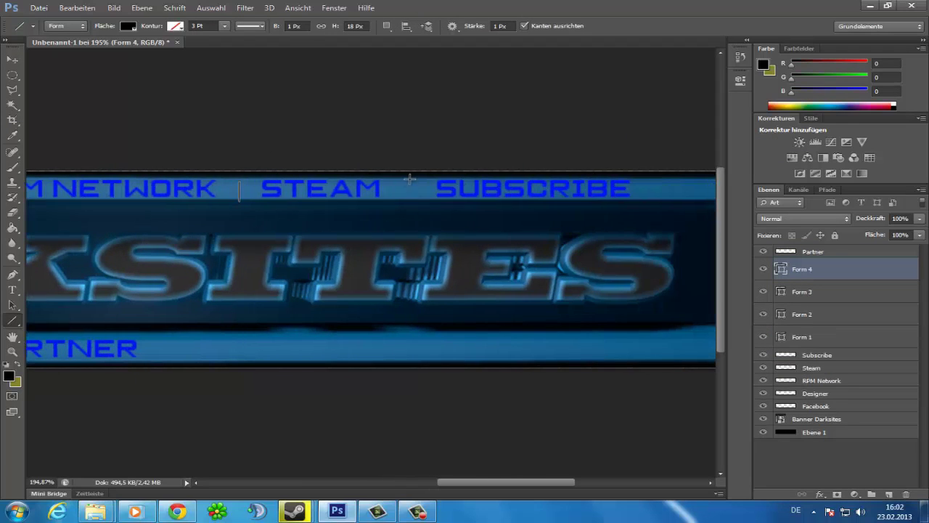
pyautogui.moveTo(410, 178); pyautogui.dragTo(411, 202)
pyautogui.hscroll(3, 284, 462)
pyautogui.hscroll(-2, 549, 180)
pyautogui.moveTo(550, 180); pyautogui.dragTo(549, 205)
pyautogui.hscroll(-4, 338, 332)
pyautogui.moveTo(335, 335); pyautogui.dragTo(336, 359)
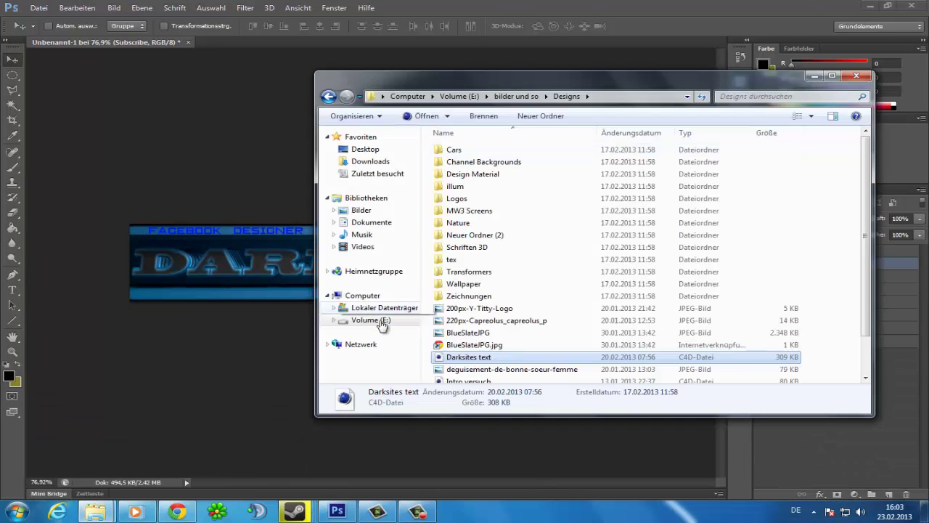
# Place the 3_00000 Optical Flares image over the banner with Negativ multiplizieren blending.
pyautogui.click(380, 321)
pyautogui.doubleClick(474, 183)
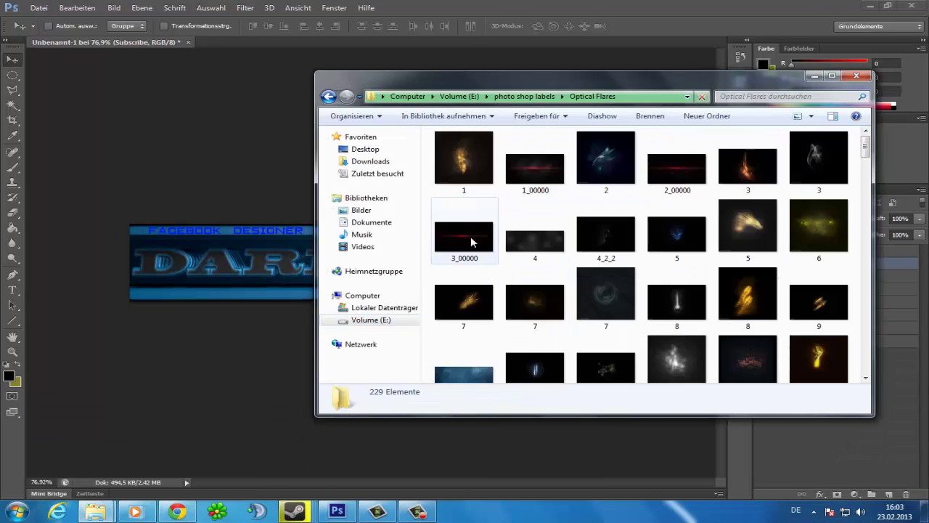
pyautogui.doubleClick(471, 242)
pyautogui.moveTo(294, 223); pyautogui.dragTo(51, 160)
pyautogui.click(804, 218)
pyautogui.click(798, 104)
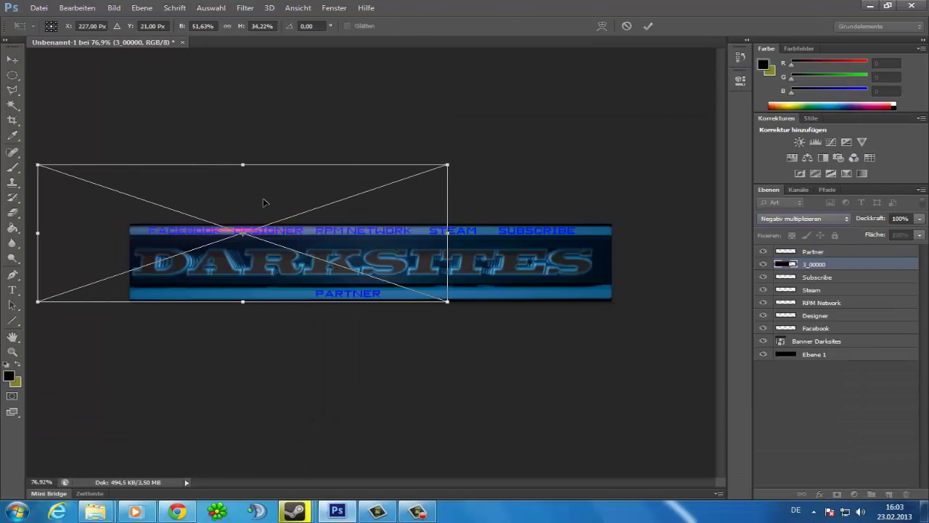
pyautogui.moveTo(266, 201)
pyautogui.mouseDown()
pyautogui.moveTo(319, 196)
pyautogui.moveTo(377, 209)
pyautogui.mouseUp()
# Adjust the flare's Farbton/Sättigung and erase its edges.
pyautogui.hotkey('ctrl', 'u')
pyautogui.press('Return')
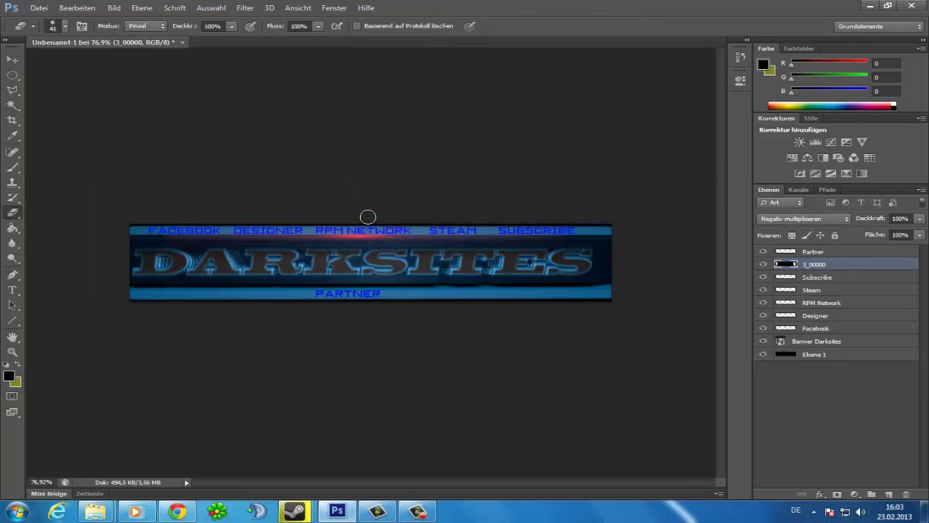
pyautogui.press('Tab')
pyautogui.press('Return')
pyautogui.press('e')
pyautogui.click(84, 447)
pyautogui.scroll(-5, 612, 280)
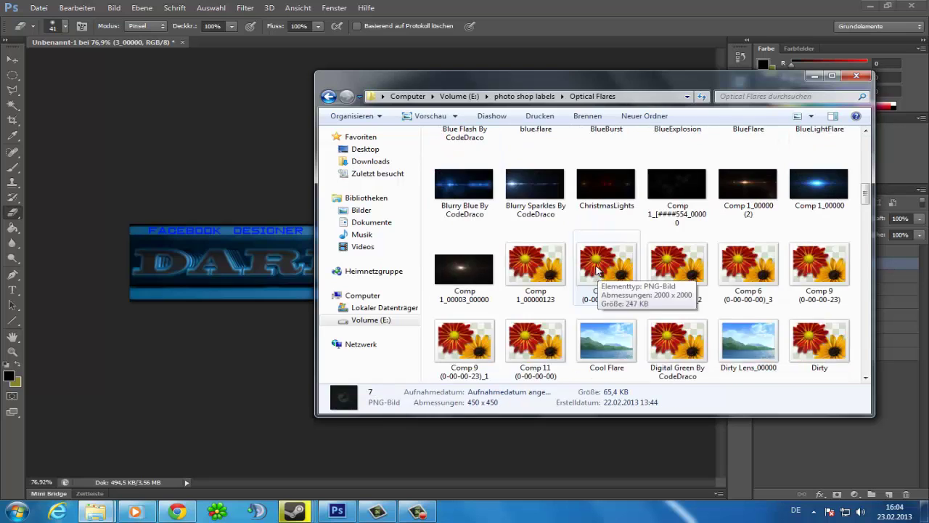
pyautogui.scroll(-5, 590, 274)
# Merge the word layers, tint them cyan (hue 189, saturation 100) and add a drop shadow.
pyautogui.click(761, 53)
pyautogui.keyDown('shift'); pyautogui.click(871, 338); pyautogui.keyUp('shift')
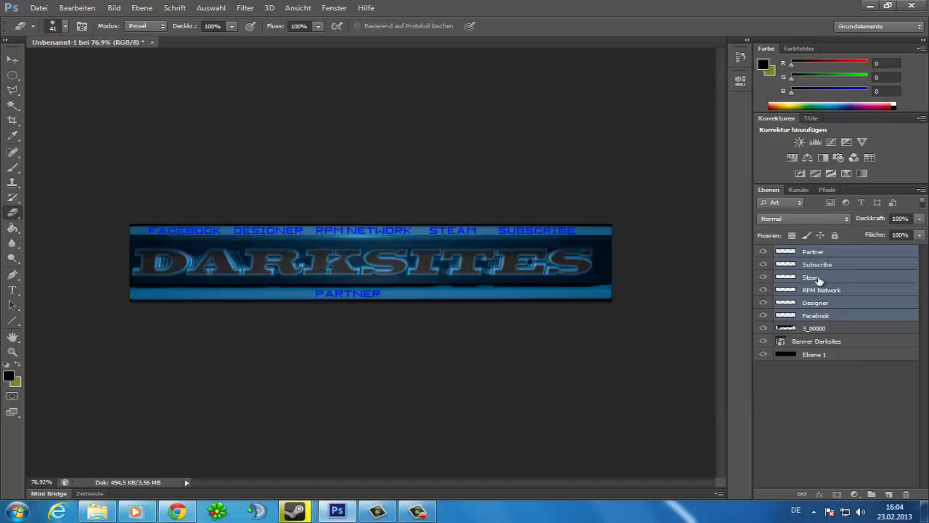
pyautogui.rightClick(828, 291)
pyautogui.press('Escape')
pyautogui.hotkey('ctrl', 'u')
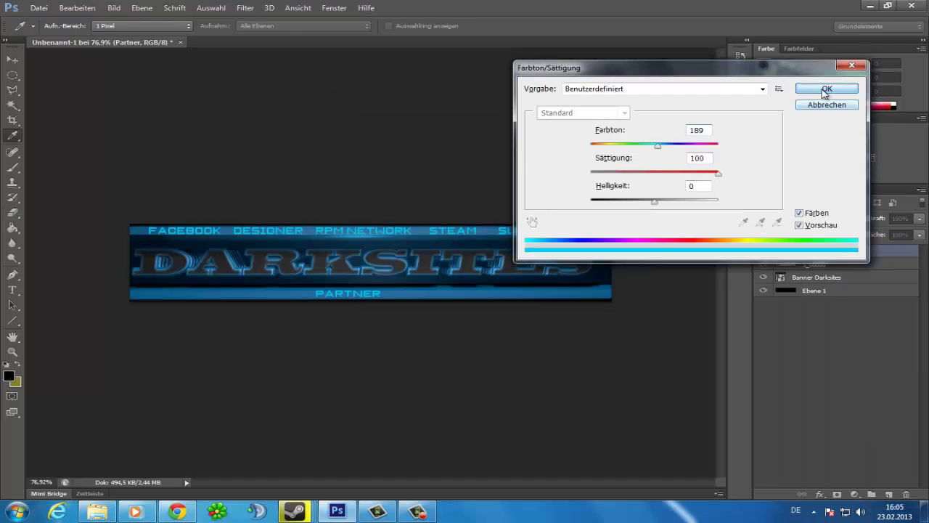
pyautogui.click(825, 89)
pyautogui.click(900, 162)
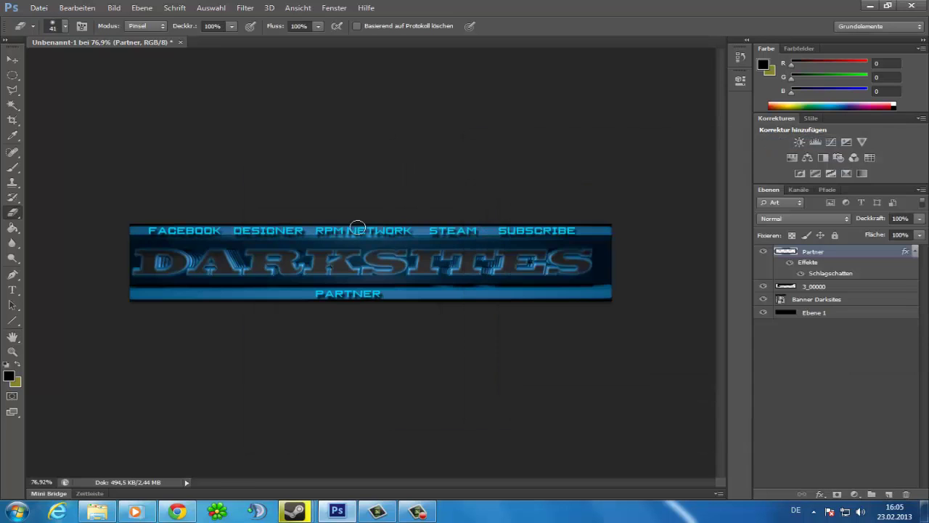
# Open YT Partner BG.psd in Photoshop.
pyautogui.click(98, 511)
pyautogui.click(385, 342)
pyautogui.moveTo(488, 259); pyautogui.dragTo(306, 44)
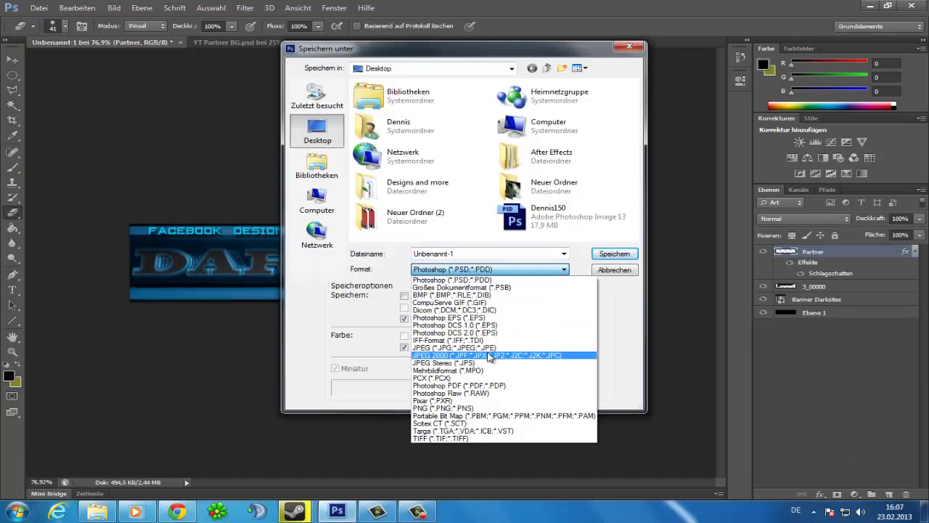
# Save the banner as a JPEG.
pyautogui.click(454, 348)
pyautogui.click(614, 253)
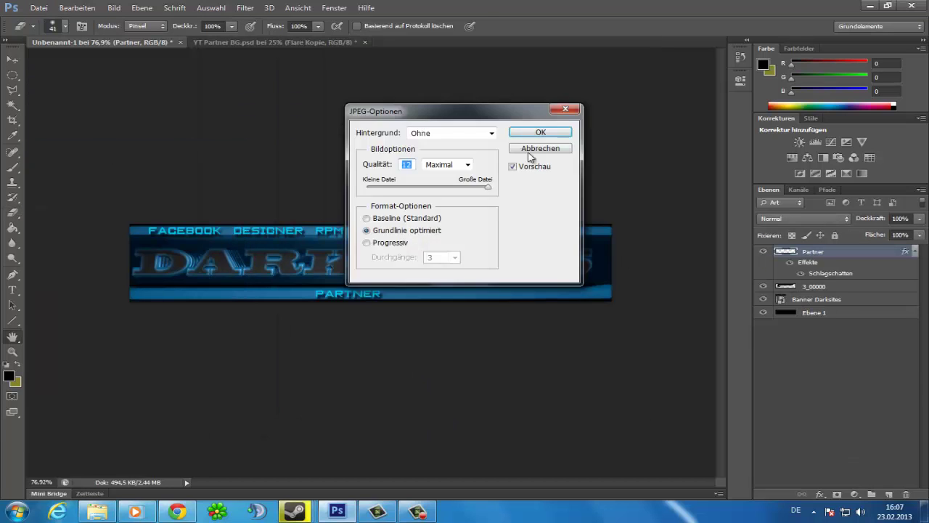
pyautogui.click(539, 128)
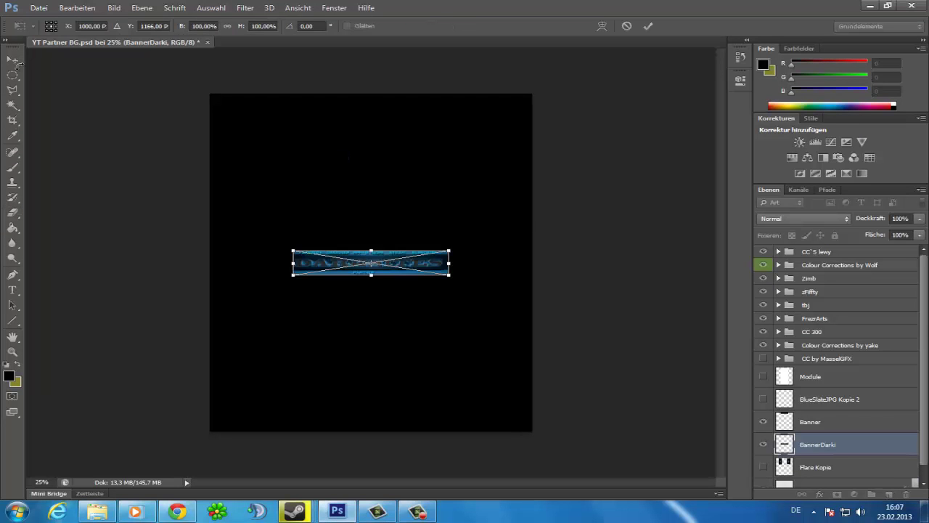
# Place the DARKSITES banner at the top of YT Partner BG and nudge it into position.
pyautogui.press('Return')
pyautogui.moveTo(370, 265); pyautogui.dragTo(368, 104)
pyautogui.click(762, 376)
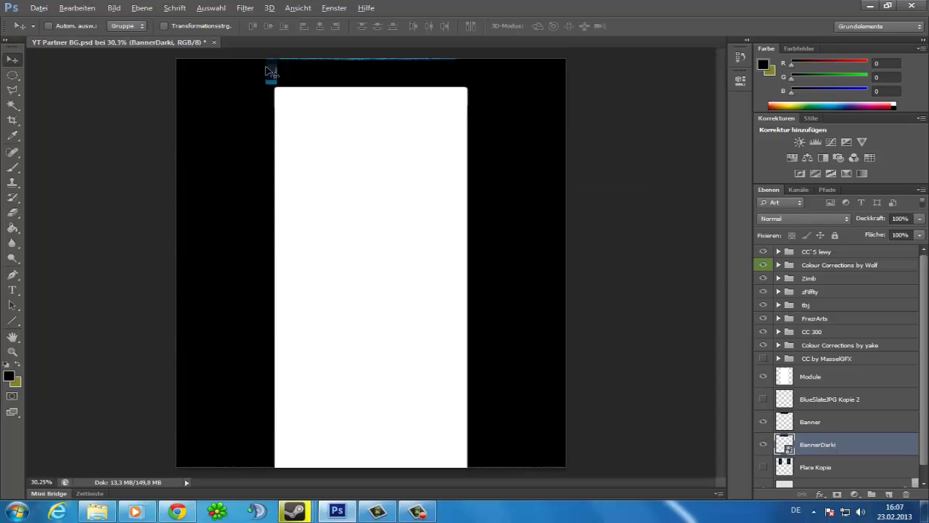
pyautogui.keyDown('alt'); pyautogui.scroll(3, 370, 262); pyautogui.keyUp('alt')
pyautogui.click(810, 421)
pyautogui.click(341, 161)
pyautogui.press('v')
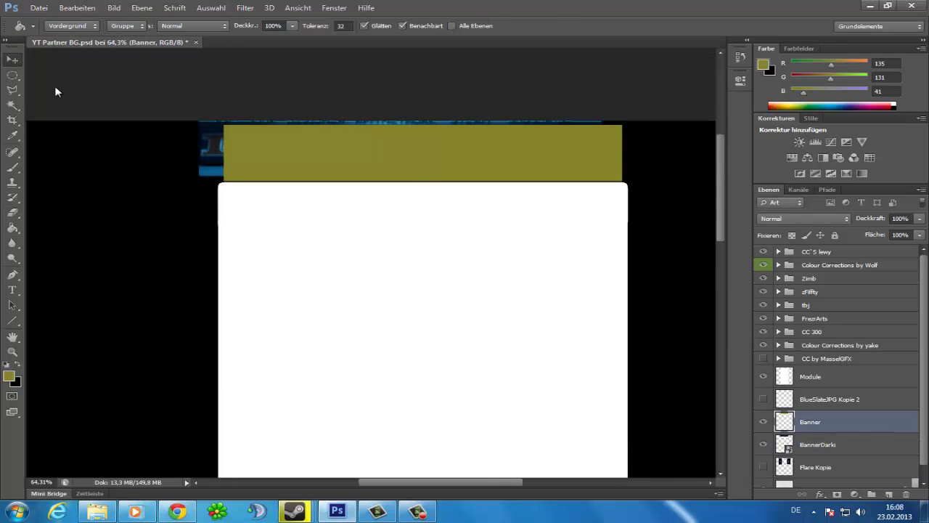
pyautogui.hotkey('alt', '[')
pyautogui.moveTo(227, 152); pyautogui.dragTo(234, 152)
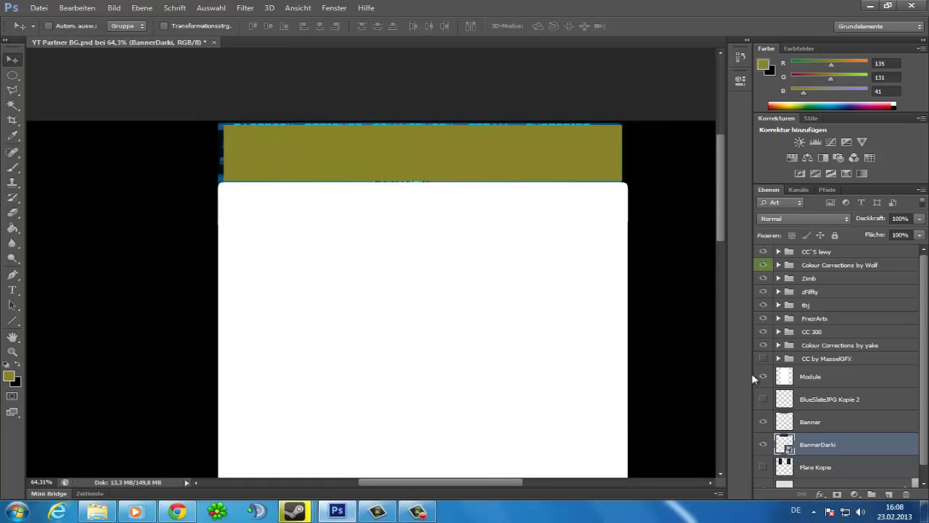
# Delete the placeholder Banner layer and brush black edges on a new layer above the banner.
pyautogui.click(763, 421)
pyautogui.click(837, 423)
pyautogui.moveTo(836, 422); pyautogui.dragTo(906, 494)
pyautogui.click(889, 495)
pyautogui.press('b')
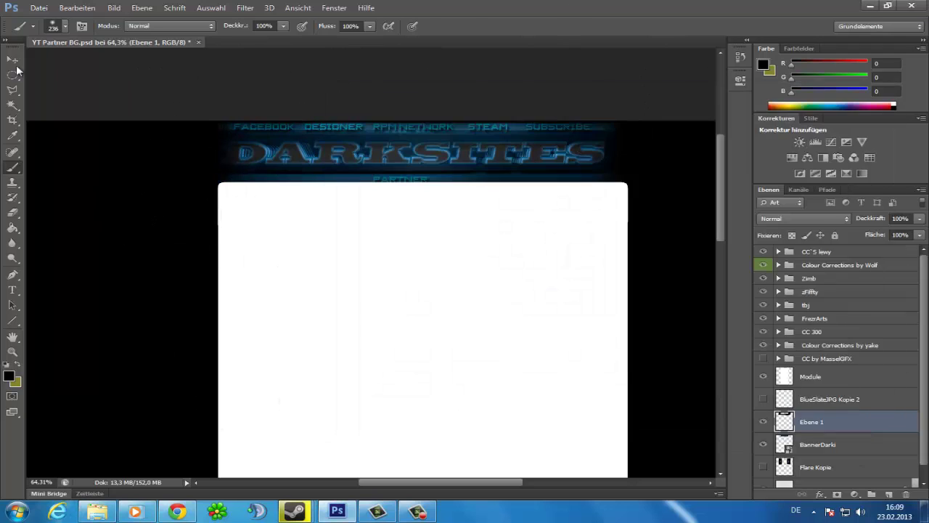
pyautogui.press('v')
# Show the Flare Kopie flares beside the white box and open stuff you need.psd.
pyautogui.scroll(-1, 834, 399)
pyautogui.click(763, 454)
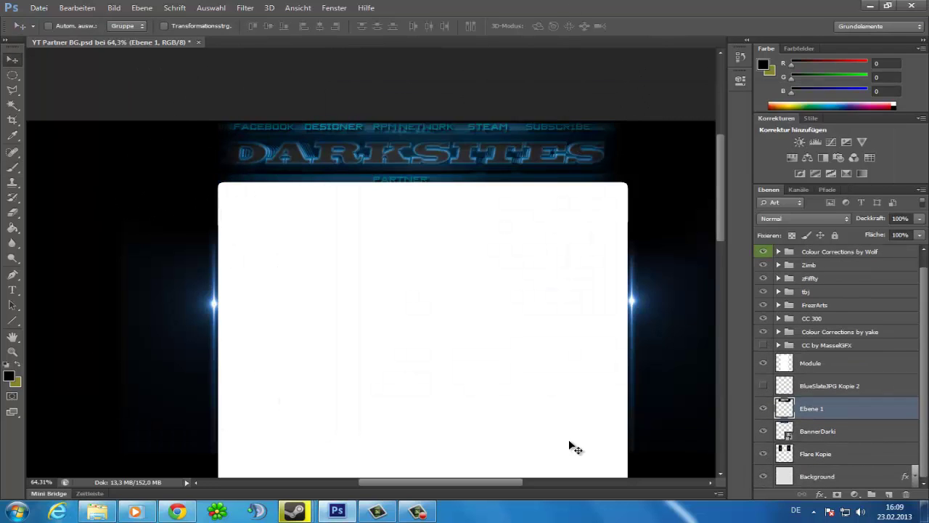
pyautogui.click(97, 512)
pyautogui.moveTo(480, 321); pyautogui.dragTo(465, 210)
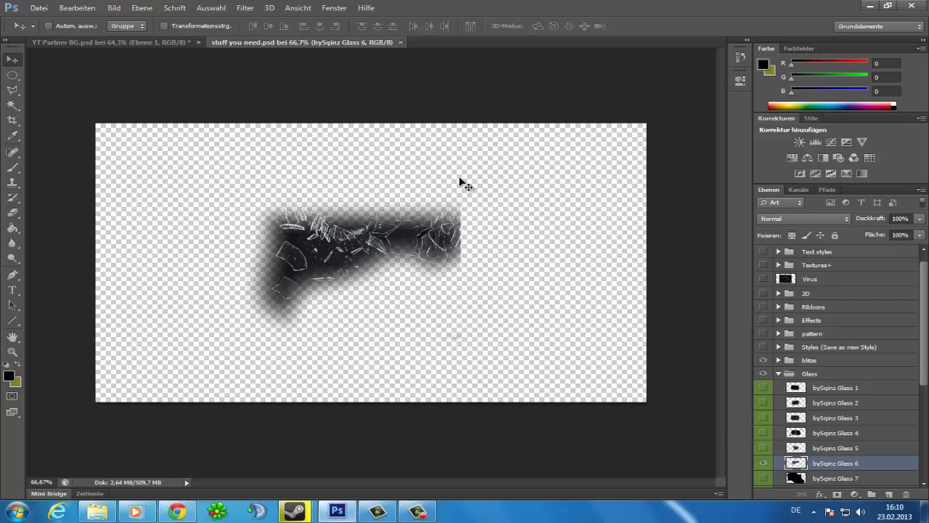
# Show Lightening 1–3, set Lightening 3 to Negativ multiplizieren, and merge the three lightning layers.
pyautogui.click(762, 373)
pyautogui.click(778, 373)
pyautogui.moveTo(763, 374); pyautogui.dragTo(763, 404)
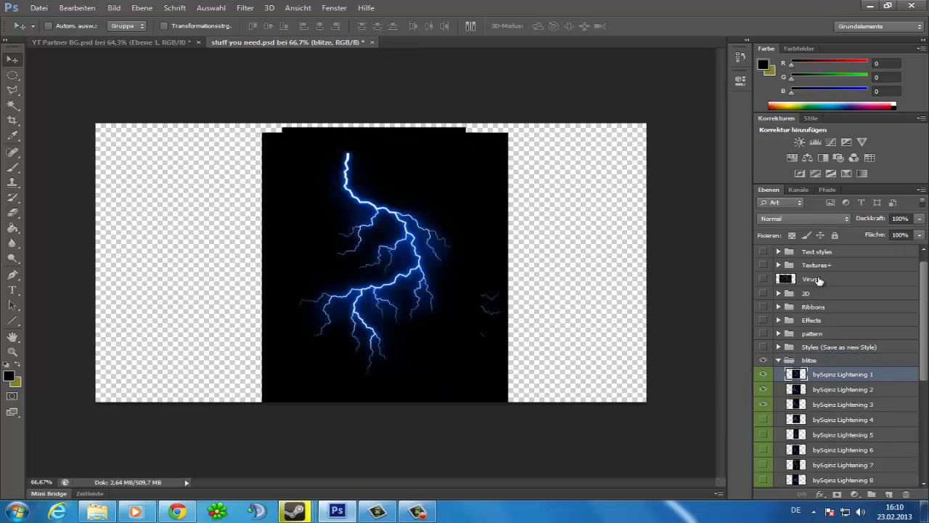
pyautogui.click(842, 404)
pyautogui.click(803, 218)
pyautogui.click(798, 99)
pyautogui.keyDown('shift'); pyautogui.click(888, 376); pyautogui.keyUp('shift')
pyautogui.rightClick(888, 376)
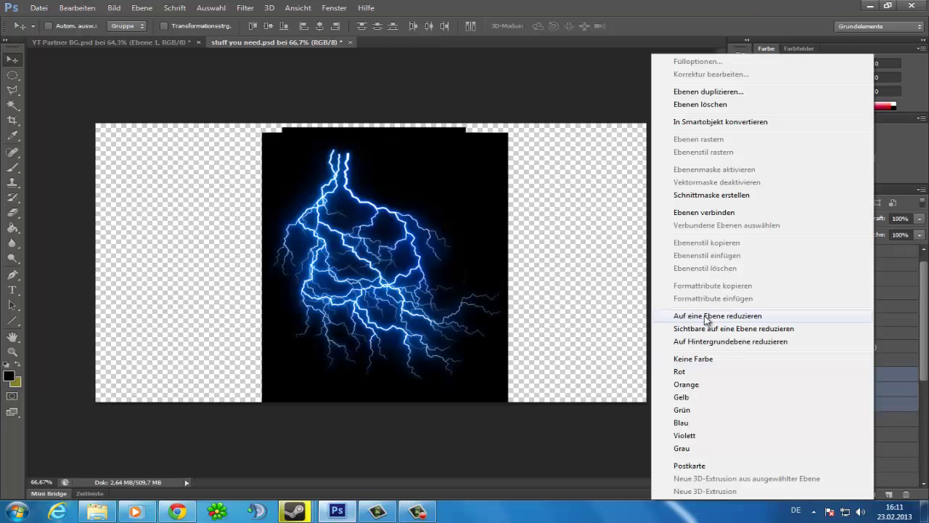
pyautogui.click(715, 311)
# Copy the merged lightning into YT Partner BG, rotate it about 22°, and stack BannerDarki and Ebene 1 above it.
pyautogui.moveTo(385, 269); pyautogui.dragTo(166, 265)
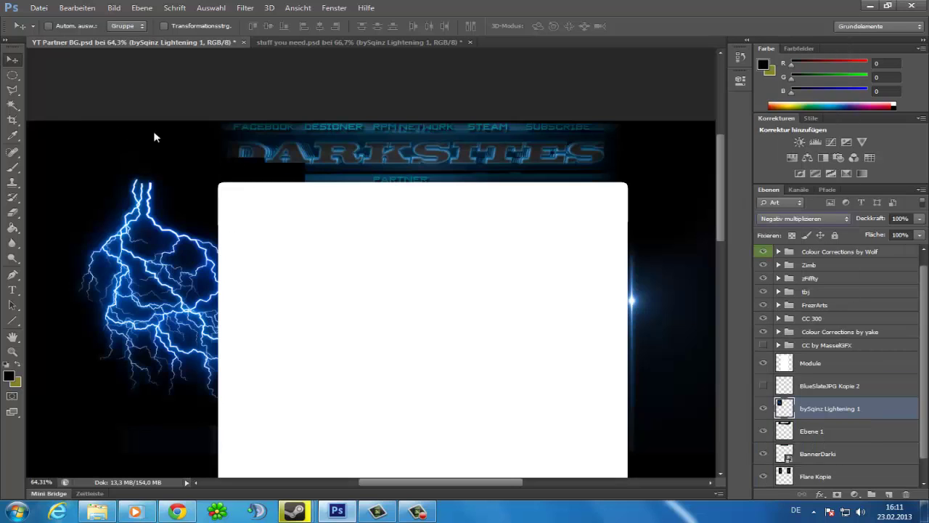
pyautogui.hotkey('ctrl', 't')
pyautogui.scroll(-2, 108, 158)
pyautogui.moveTo(177, 149)
pyautogui.mouseDown()
pyautogui.moveTo(180, 196)
pyautogui.moveTo(193, 164)
pyautogui.moveTo(201, 168)
pyautogui.mouseUp()
pyautogui.press('Return')
pyautogui.moveTo(817, 454); pyautogui.dragTo(817, 399)
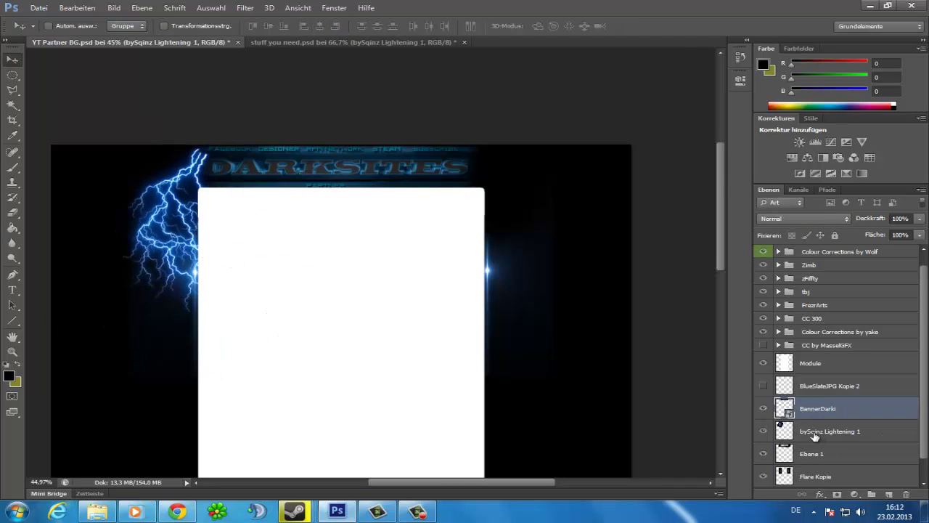
pyautogui.moveTo(813, 454); pyautogui.dragTo(819, 401)
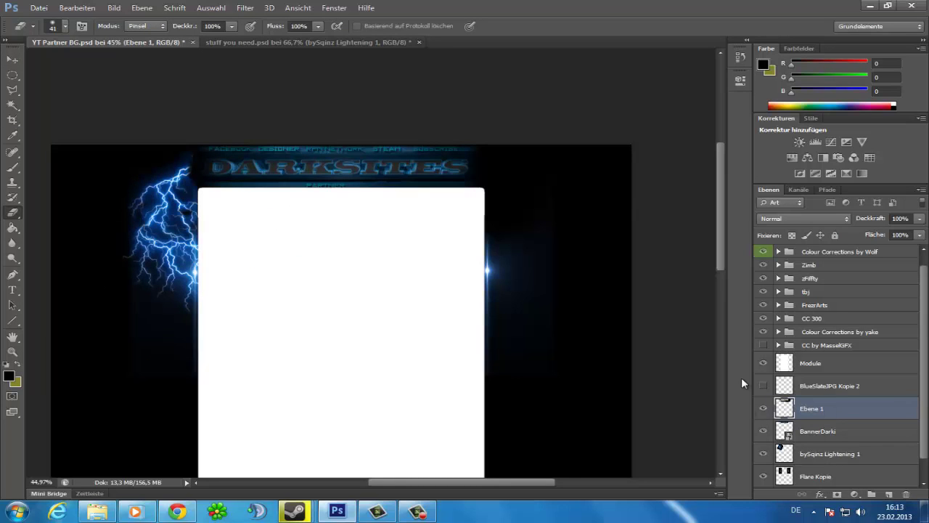
# Duplicate the lightning, flip the copy horizontally, and move it to the right side.
pyautogui.hotkey('alt', '[')
pyautogui.hotkey('alt', '[')
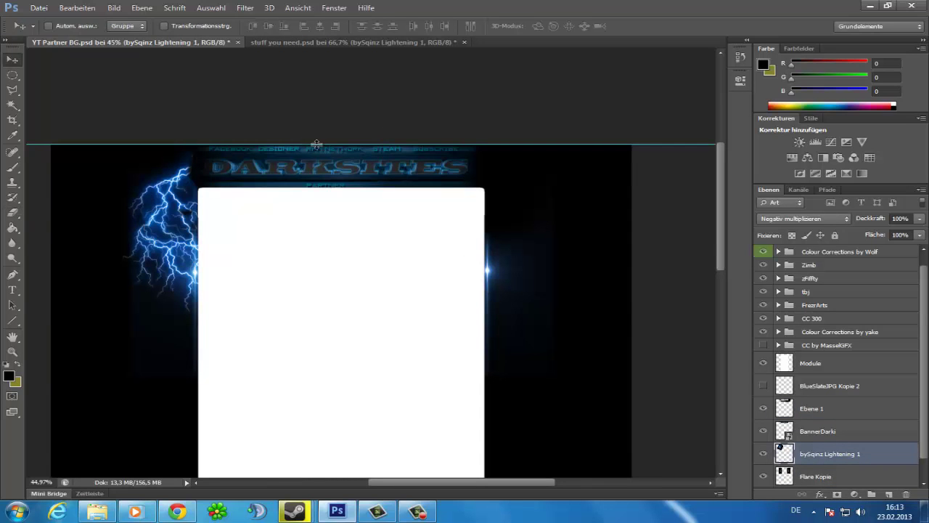
pyautogui.moveTo(316, 144); pyautogui.dragTo(350, 312)
pyautogui.hotkey('ctrl', 'j')
pyautogui.hotkey('ctrl', 't')
pyautogui.rightClick(233, 256)
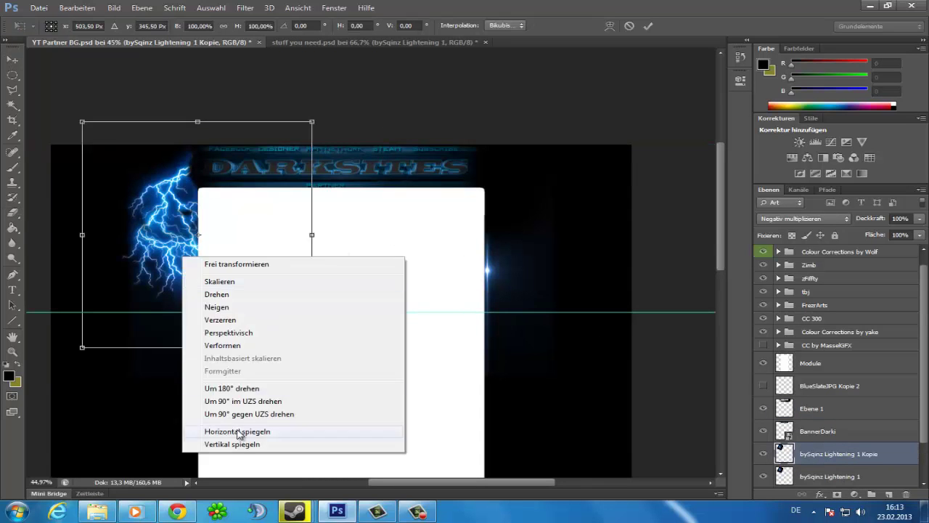
pyautogui.click(239, 483)
pyautogui.moveTo(175, 250)
pyautogui.mouseDown()
pyautogui.moveTo(498, 239)
pyautogui.moveTo(462, 241)
pyautogui.mouseUp()
pyautogui.press('Return')
pyautogui.click(842, 412)
pyautogui.press('e')
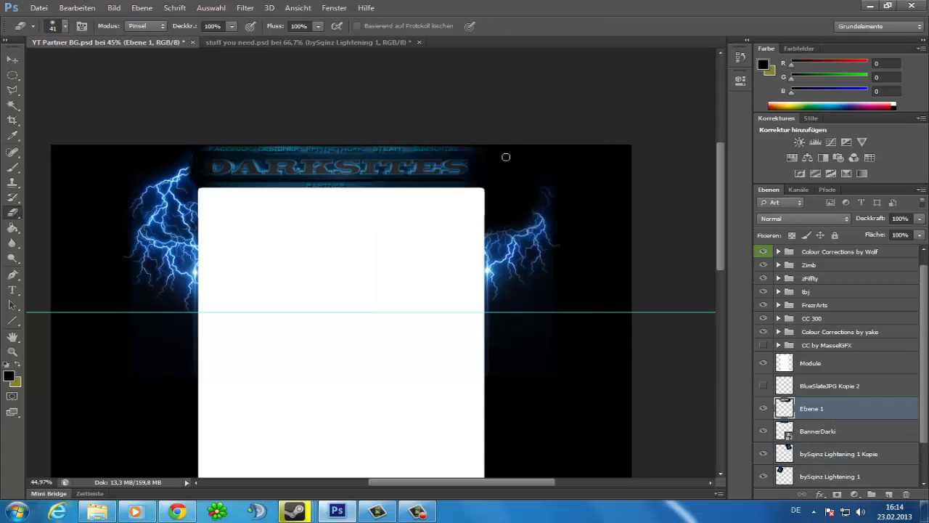
# Toggle a colour correction in the zFiffty group to turn the lightning icy white.
pyautogui.click(784, 279)
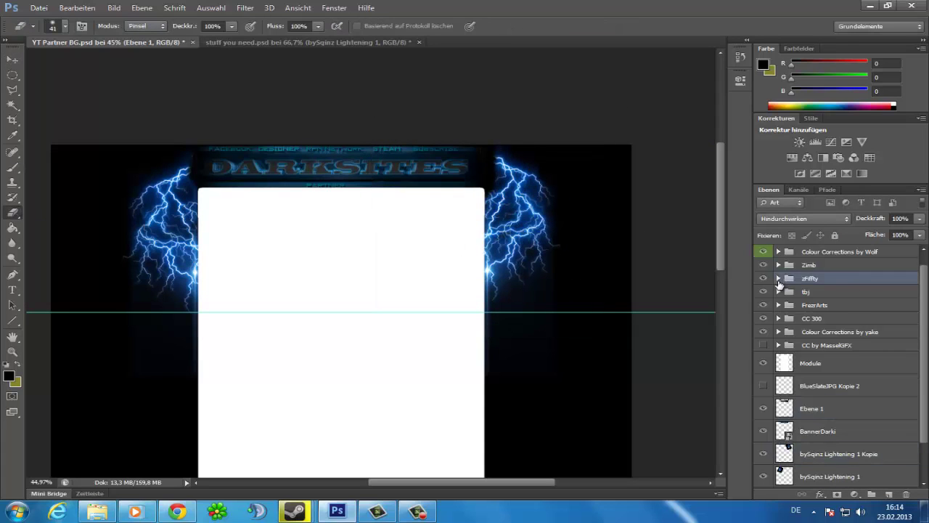
pyautogui.click(758, 343)
pyautogui.click(763, 345)
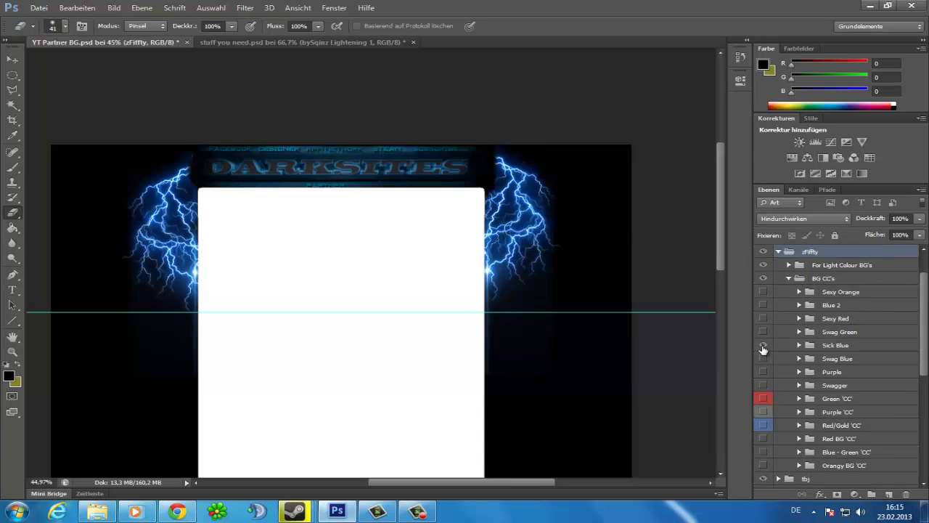
pyautogui.click(778, 278)
pyautogui.scroll(-5, 835, 363)
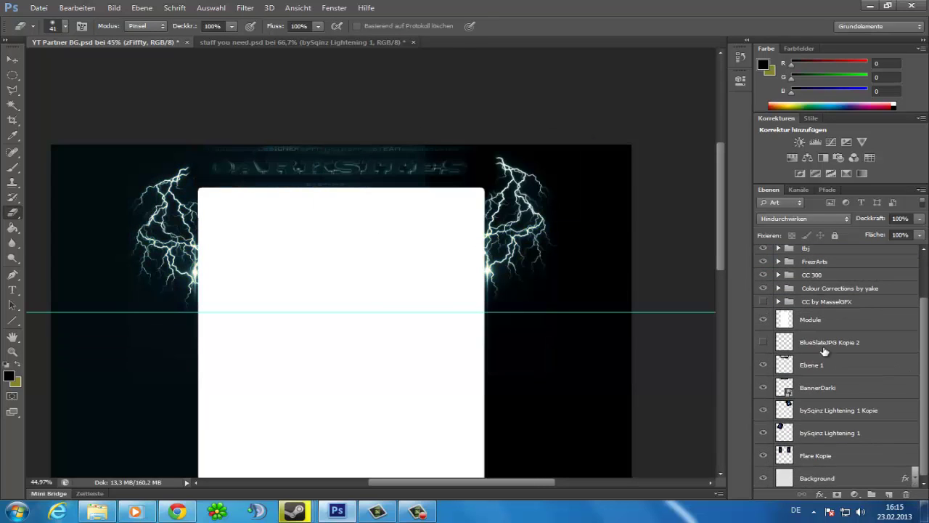
# Raise the BannerDarki layer's Hue/Saturation lightness to +21, then return to stuff you need.psd.
pyautogui.click(818, 388)
pyautogui.hotkey('ctrl', 'u')
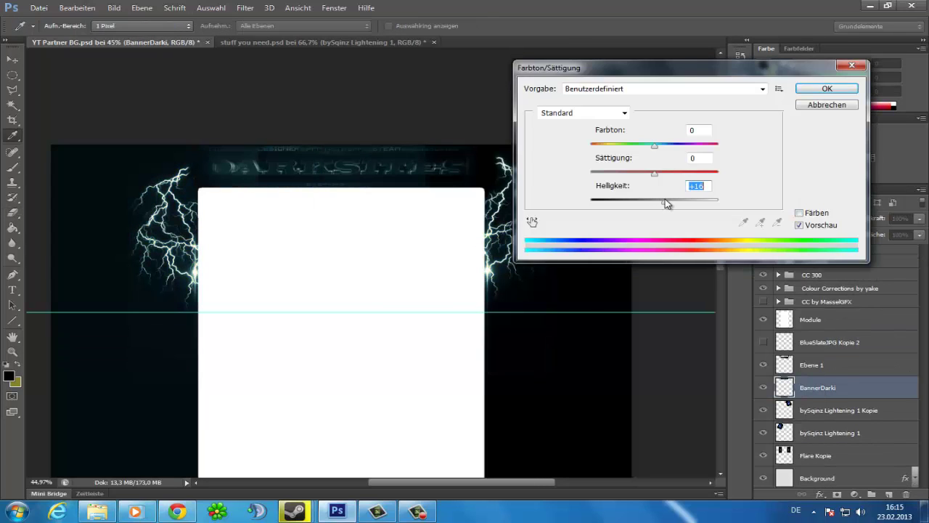
pyautogui.moveTo(665, 204); pyautogui.dragTo(669, 202)
pyautogui.press('Return')
pyautogui.press('e')
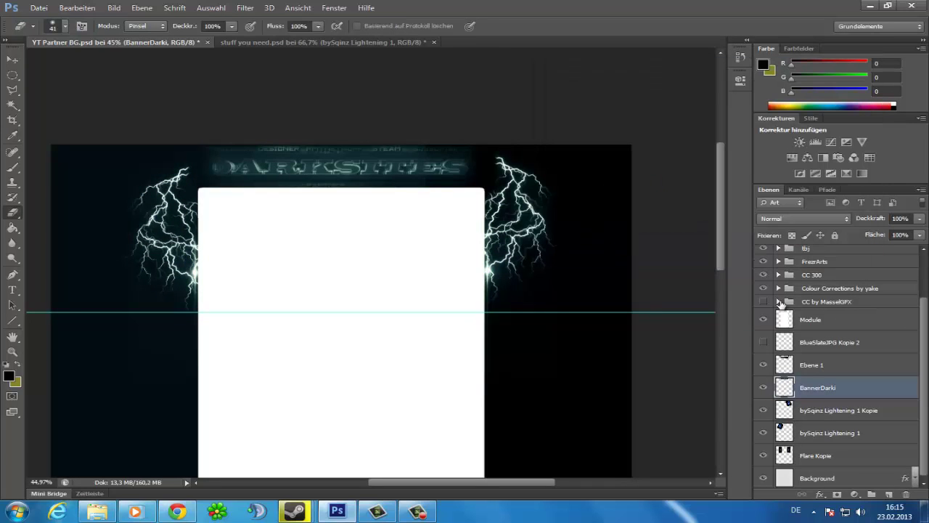
pyautogui.hotkey('ctrl', 'Tab')
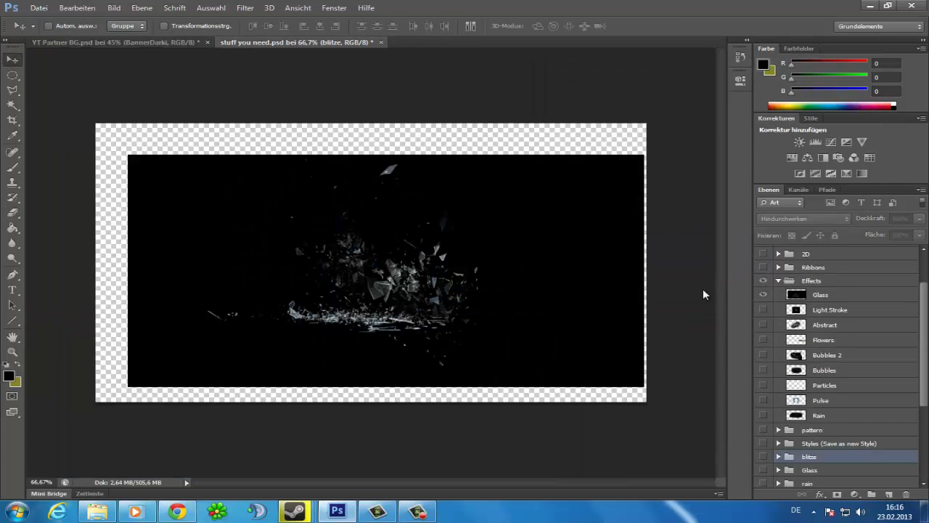
# Copy the Glass shards layer into YT Partner BG and duplicate it for brighter shards.
pyautogui.moveTo(392, 276)
pyautogui.mouseDown()
pyautogui.moveTo(223, 141)
pyautogui.moveTo(503, 260)
pyautogui.mouseUp()
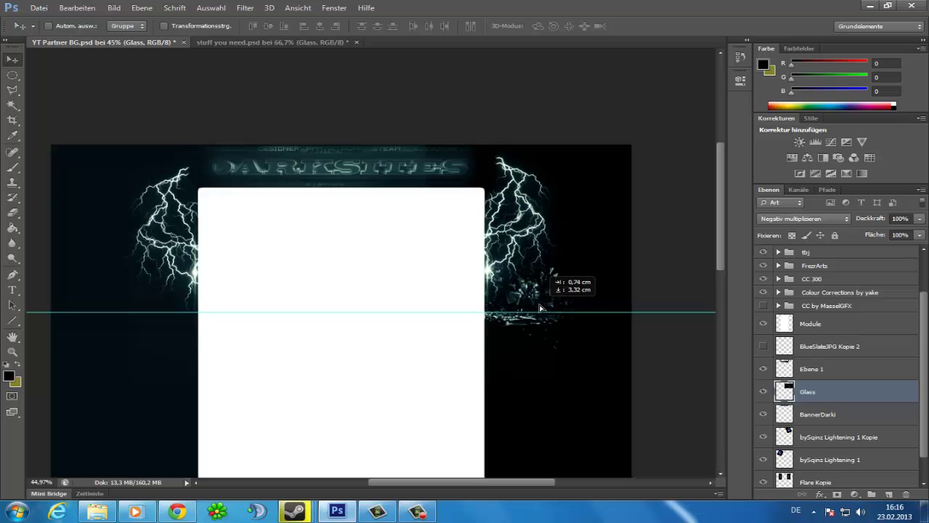
pyautogui.hotkey('ctrl', 'j')
pyautogui.rightClick(813, 391)
pyautogui.press('Escape')
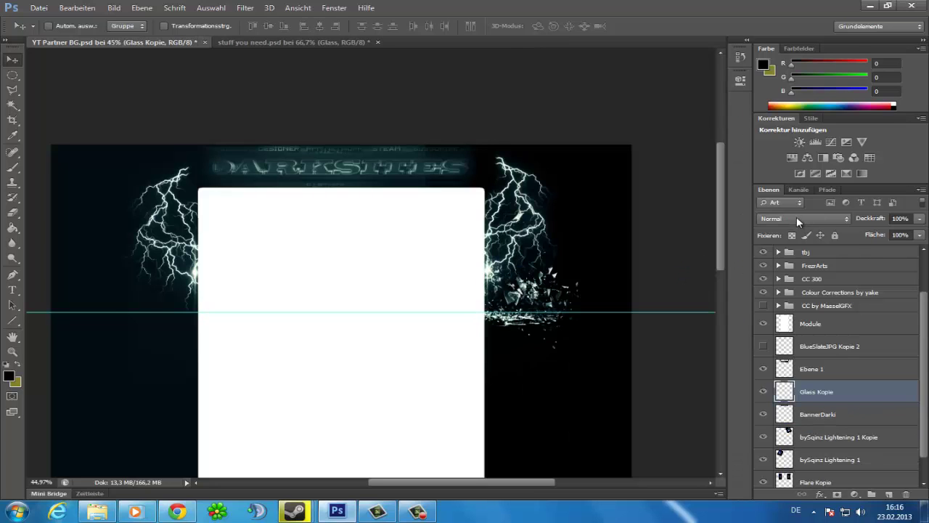
# Duplicate the Glass Kopie layer, flip it horizontally, and place it under the left lightning.
pyautogui.hotkey('ctrl', 'j')
pyautogui.hotkey('ctrl', 't')
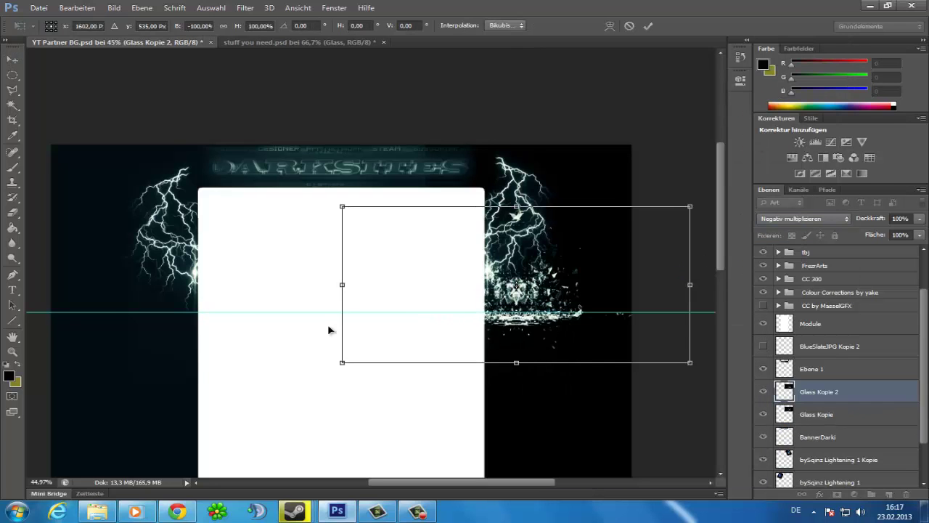
pyautogui.moveTo(328, 330); pyautogui.dragTo(184, 324)
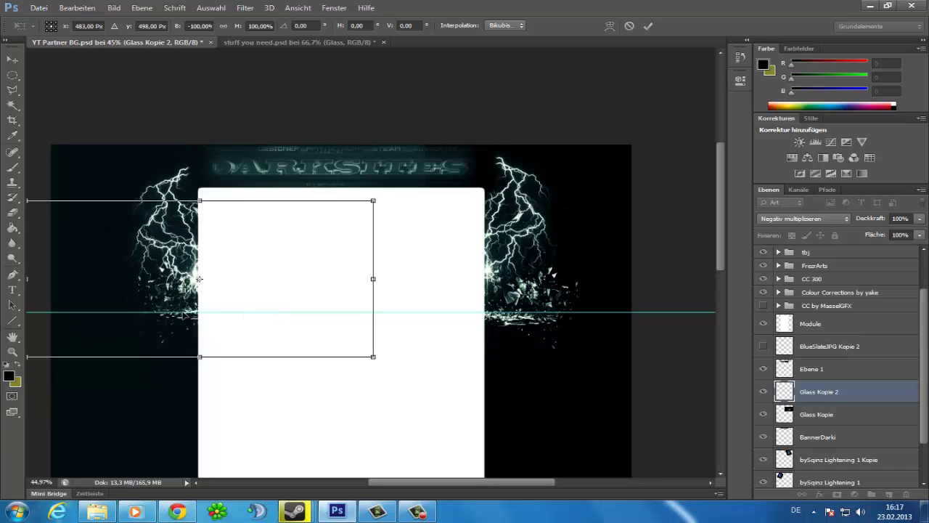
pyautogui.moveTo(199, 279); pyautogui.dragTo(177, 293)
pyautogui.press('Return')
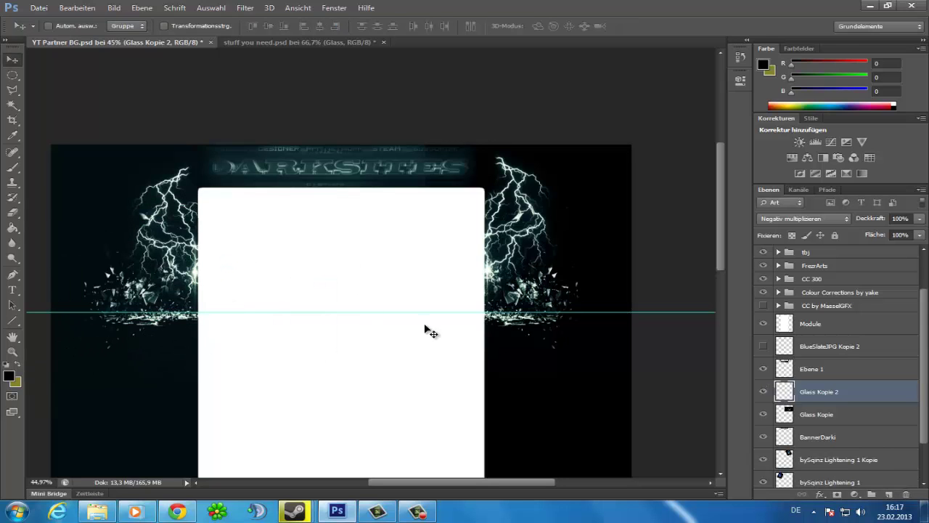
# Preview the effect layers in stuff you need.psd and copy the Particles layer into the partner background.
pyautogui.hotkey('ctrl', 'Tab')
pyautogui.keyDown('alt'); pyautogui.click(763, 324); pyautogui.keyUp('alt')
pyautogui.keyDown('alt'); pyautogui.click(763, 369); pyautogui.keyUp('alt')
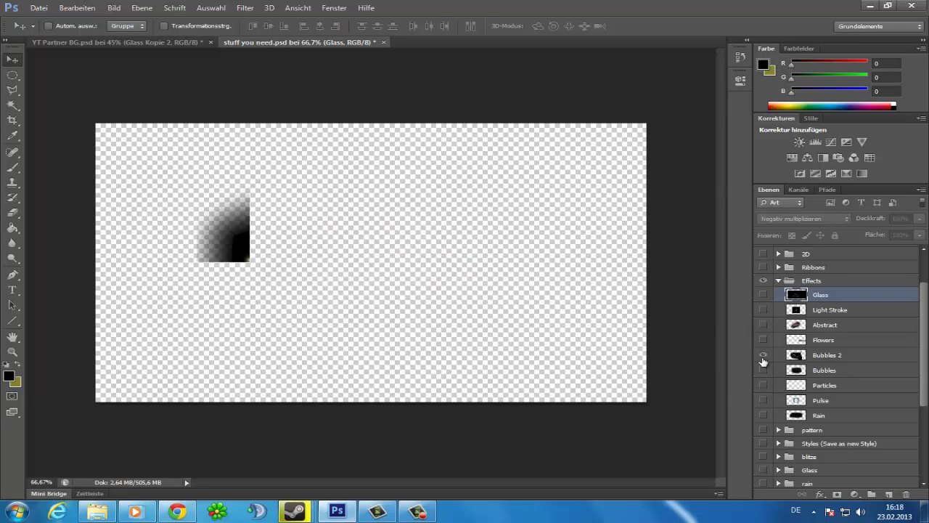
pyautogui.keyDown('alt'); pyautogui.click(763, 400); pyautogui.keyUp('alt')
pyautogui.keyDown('alt'); pyautogui.click(763, 385); pyautogui.keyUp('alt')
pyautogui.moveTo(820, 385); pyautogui.dragTo(565, 408)
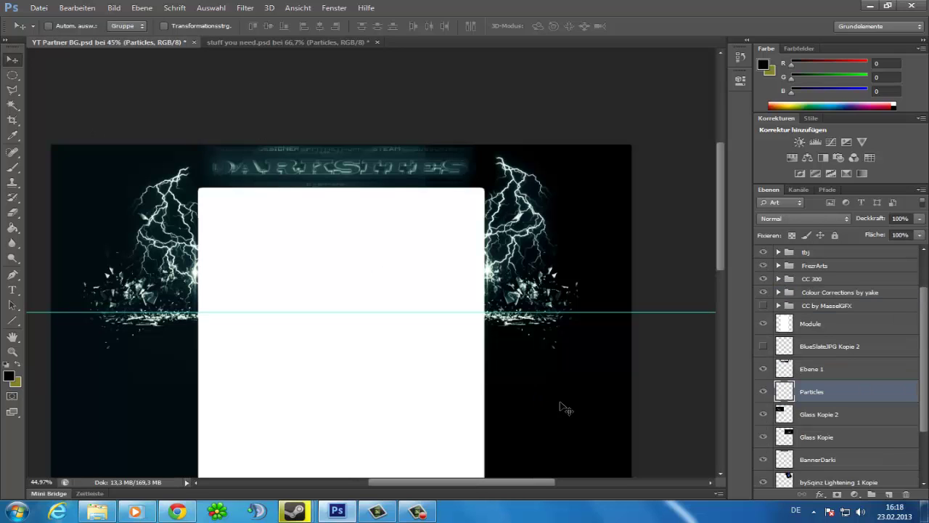
pyautogui.rightClick(789, 392)
pyautogui.click(653, 307)
pyautogui.hotkey('ctrl', 'Tab')
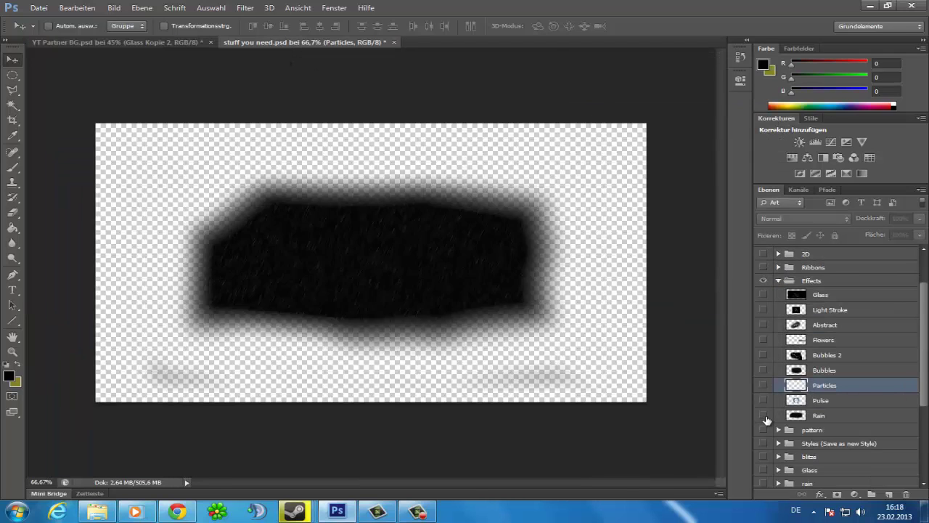
pyautogui.click(779, 267)
pyautogui.scroll(3, 834, 327)
# Copy the Interface2 texture from Textures+ into YT Partner BG and scale it down to 60%.
pyautogui.click(779, 278)
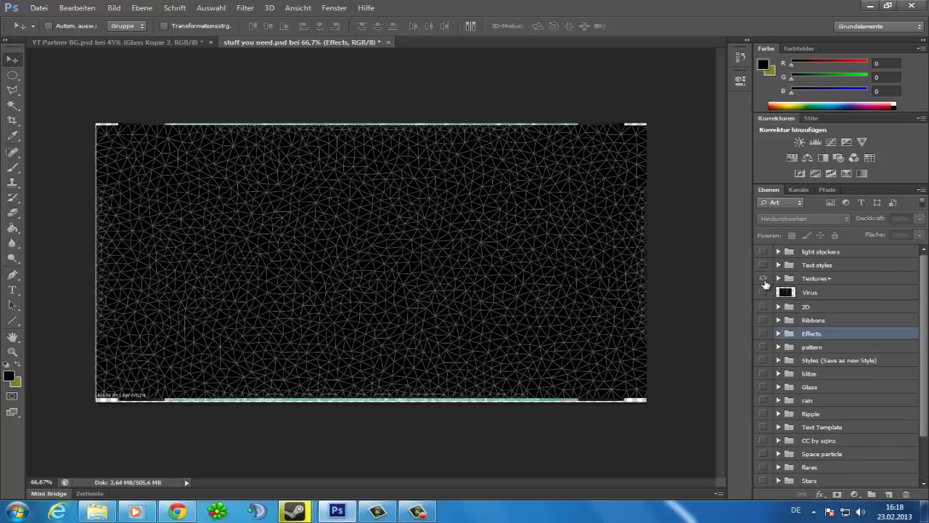
pyautogui.keyDown('alt'); pyautogui.click(762, 291); pyautogui.keyUp('alt')
pyautogui.keyDown('alt'); pyautogui.click(763, 337); pyautogui.keyUp('alt')
pyautogui.keyDown('alt'); pyautogui.click(763, 382); pyautogui.keyUp('alt')
pyautogui.moveTo(827, 382); pyautogui.dragTo(493, 412)
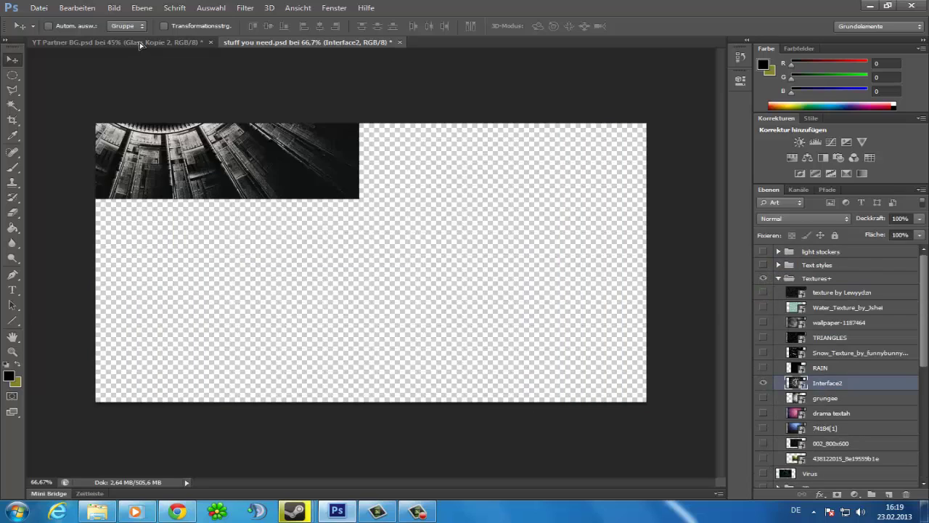
pyautogui.hotkey('ctrl', 't')
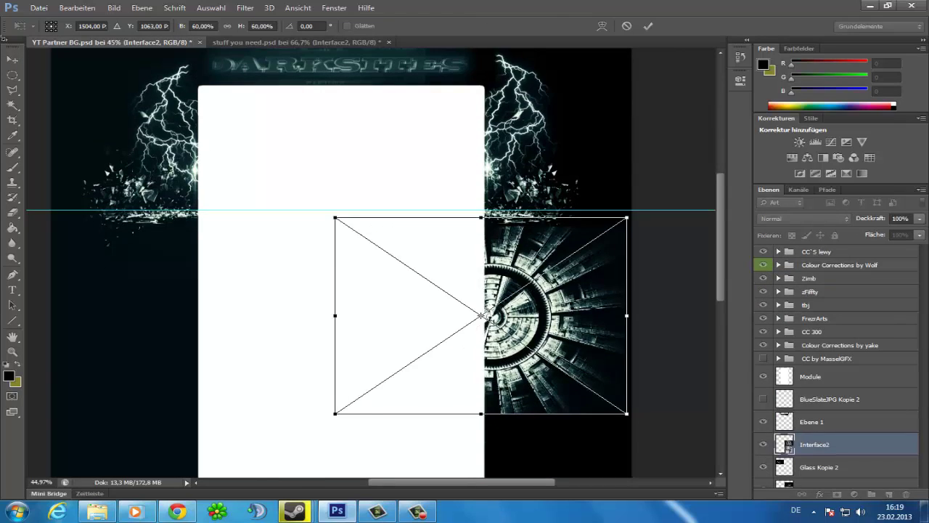
pyautogui.moveTo(472, 259); pyautogui.dragTo(373, 207)
pyautogui.press('Return')
# Move the radial texture onto the lower background and set a 267 px soft eraser brush.
pyautogui.scroll(-3, 363, 225)
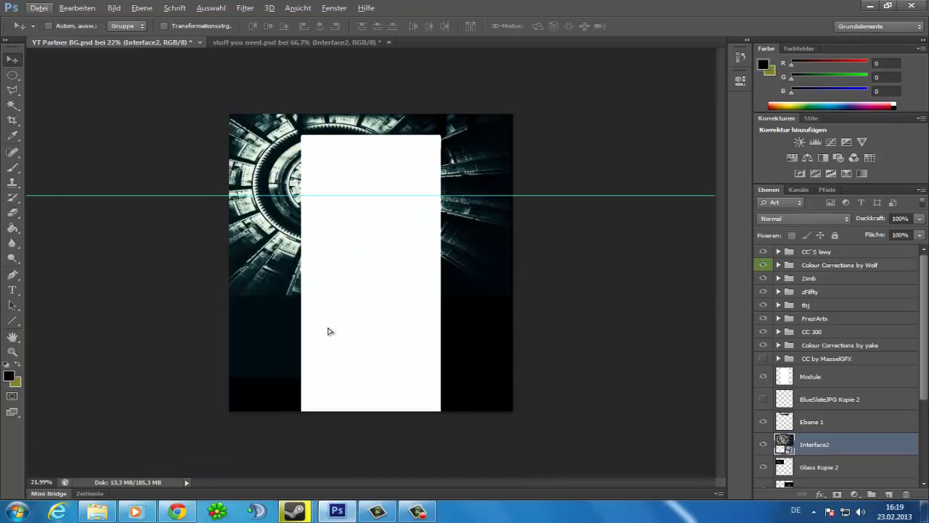
pyautogui.moveTo(327, 327)
pyautogui.mouseDown()
pyautogui.moveTo(340, 358)
pyautogui.moveTo(366, 326)
pyautogui.moveTo(274, 390)
pyautogui.mouseUp()
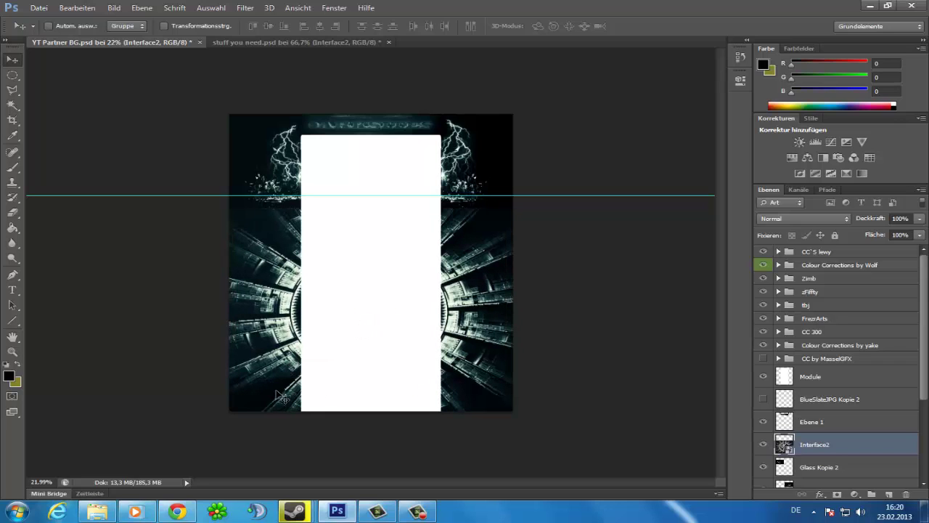
pyautogui.moveTo(275, 392); pyautogui.dragTo(302, 379)
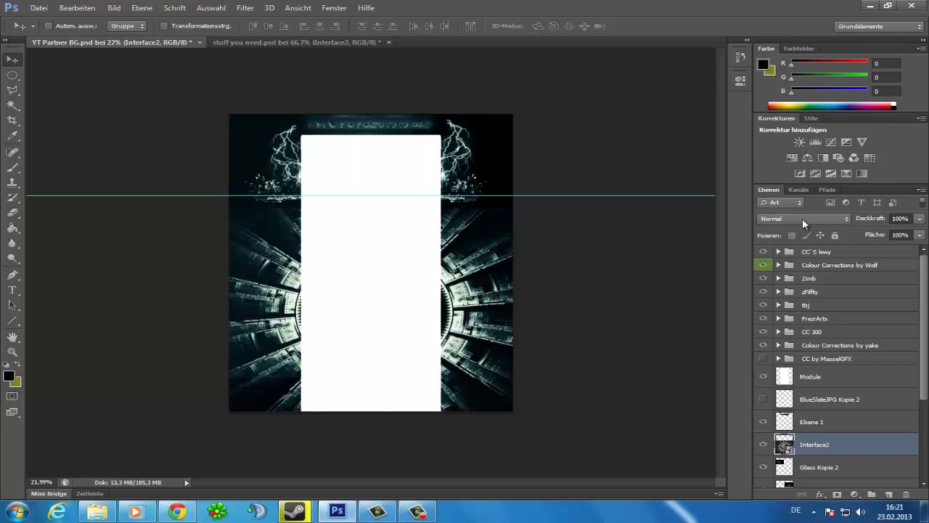
pyautogui.click(66, 26)
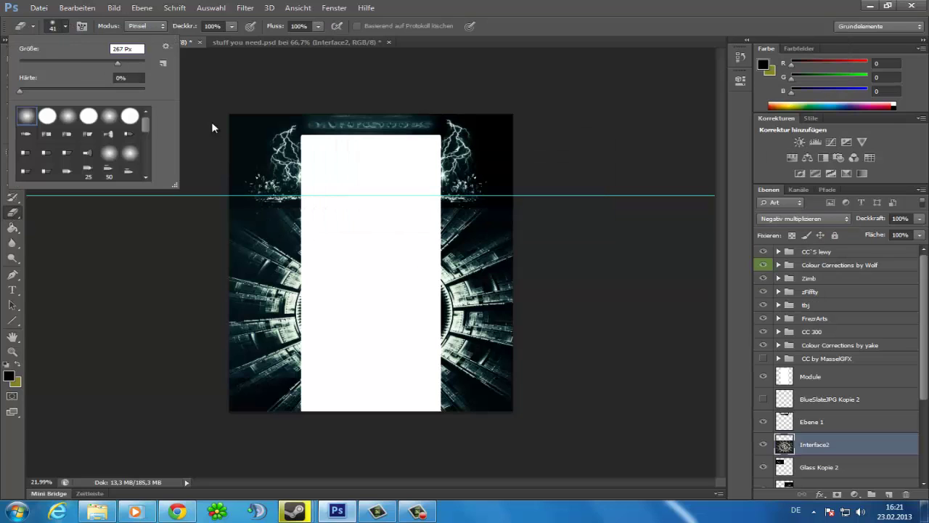
pyautogui.press('Return')
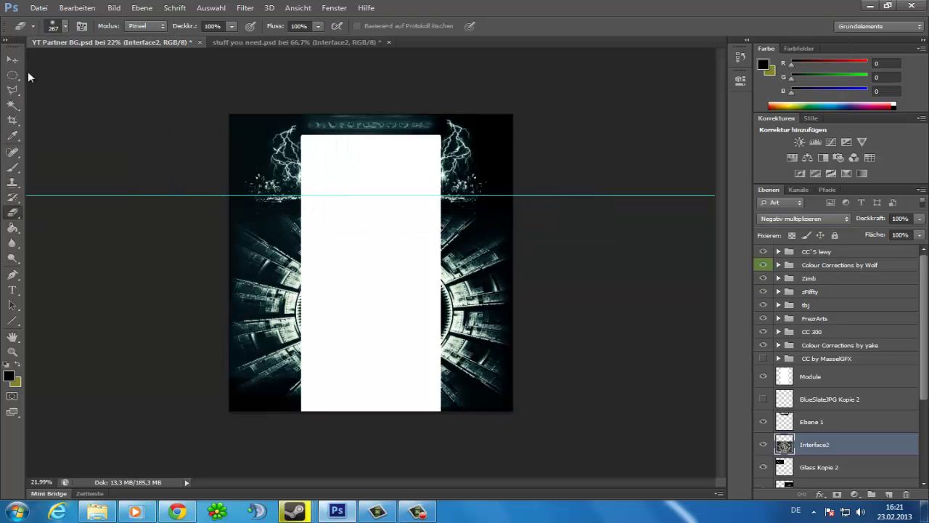
pyautogui.press('v')
pyautogui.moveTo(305, 319); pyautogui.dragTo(311, 327)
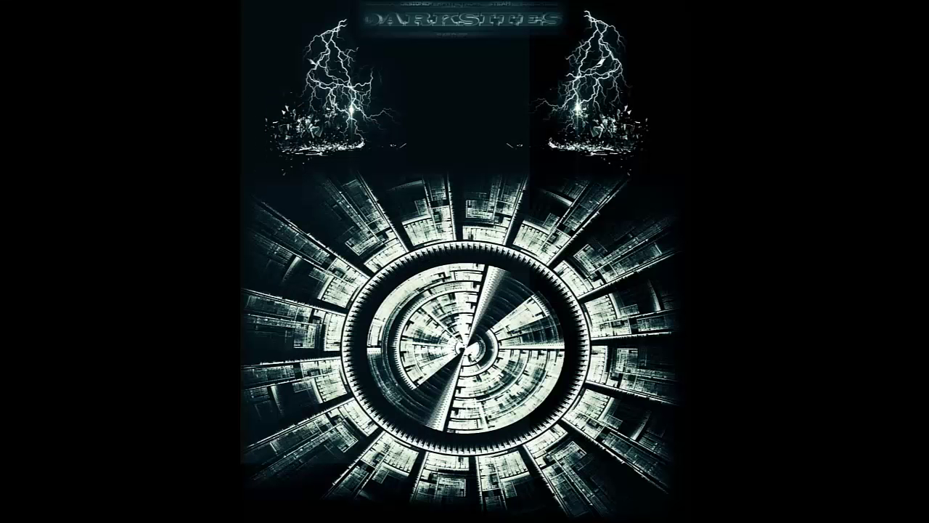